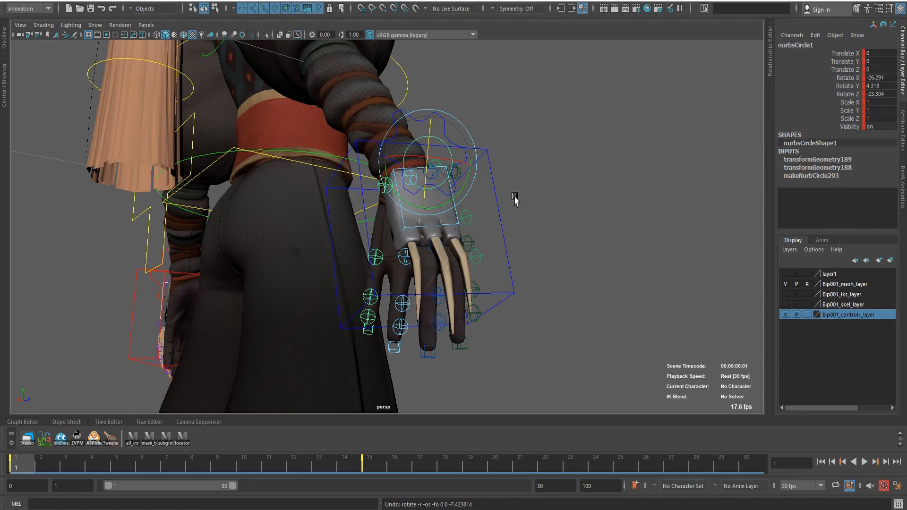
left_click(554, 412)
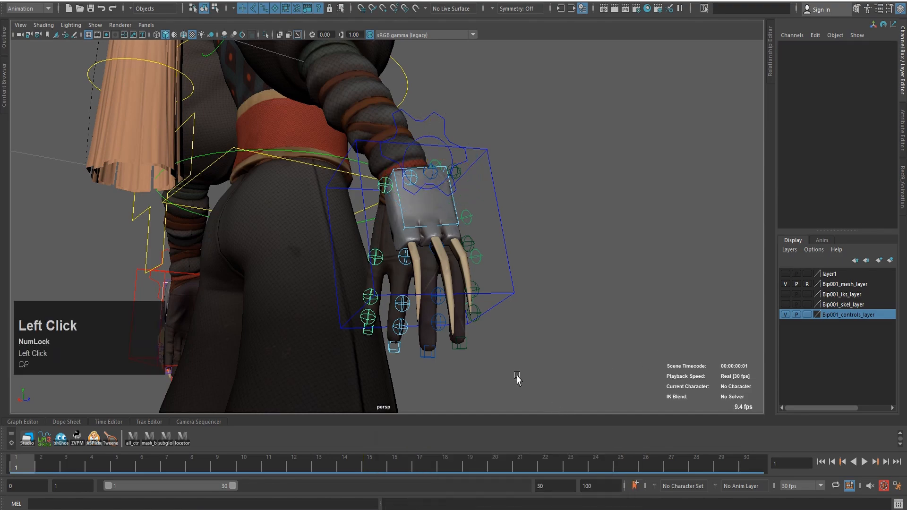
scroll(549, 230, "up", 3)
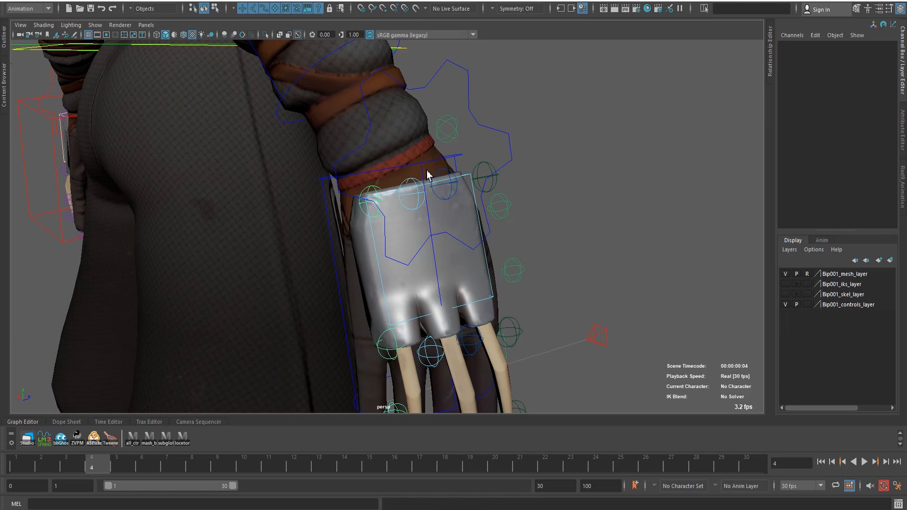
Create a NURBS circle primitive in the scene.
scroll(428, 175, "down", 3)
left_click_drag(428, 175, 322, 244, "alt")
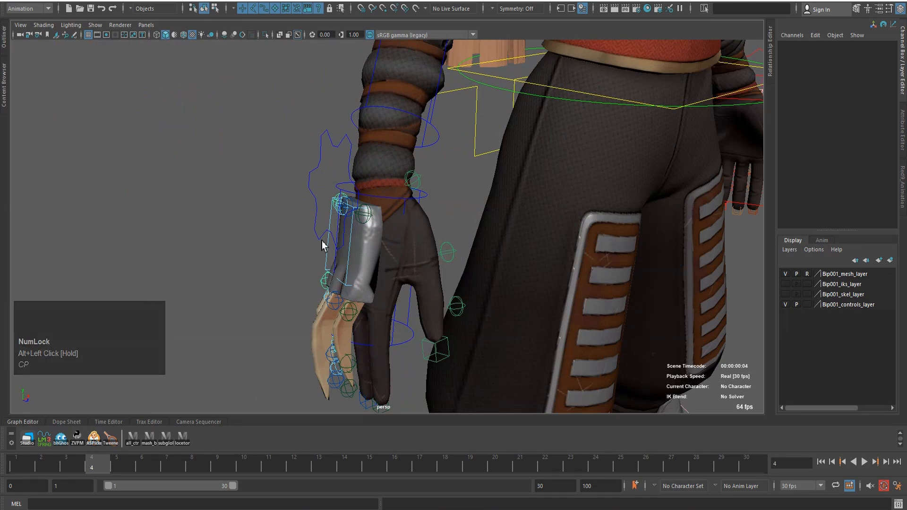
scroll(487, 196, "down", 3)
left_click_drag(487, 197, 503, 189, "alt")
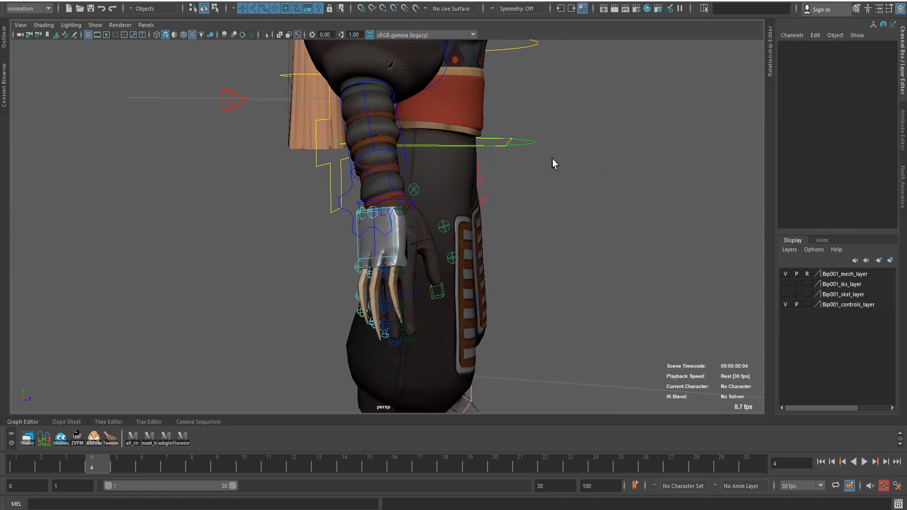
key("space")
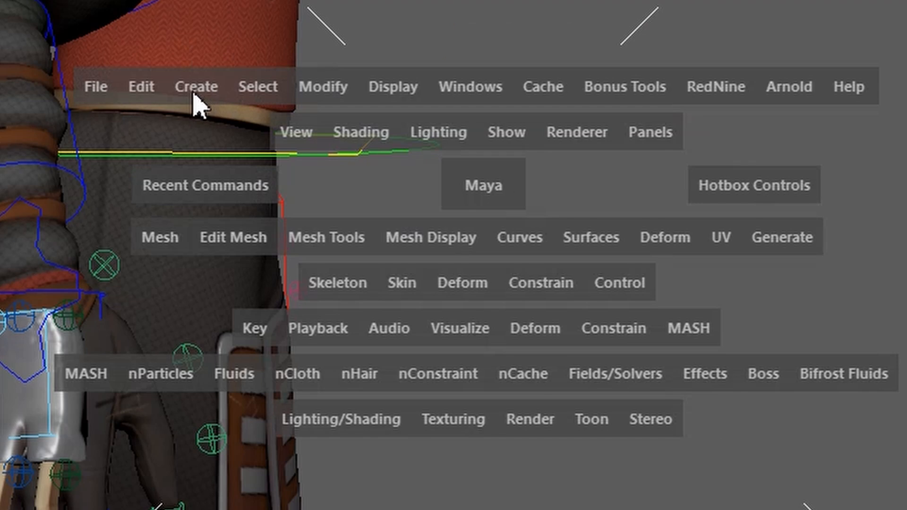
left_click(447, 118)
mouse_move(225, 163)
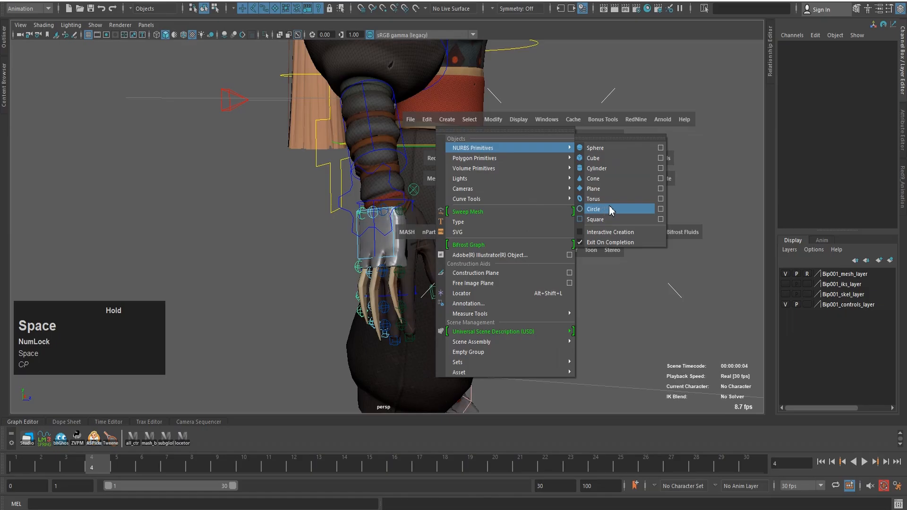
left_click(611, 209)
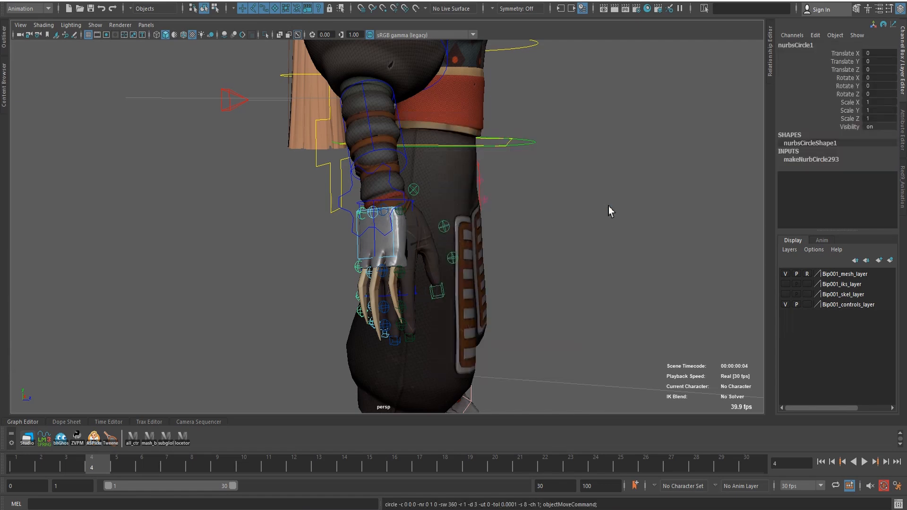
Add the rectangular right claw control to the circle selection and open the Match All Transforms options.
scroll(330, 301, "up", 3)
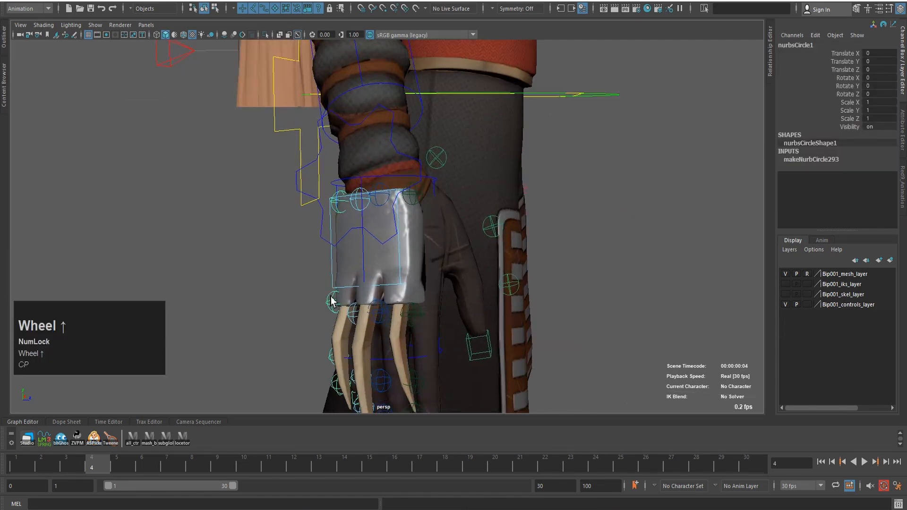
key("shift")
left_click(332, 267, "shift")
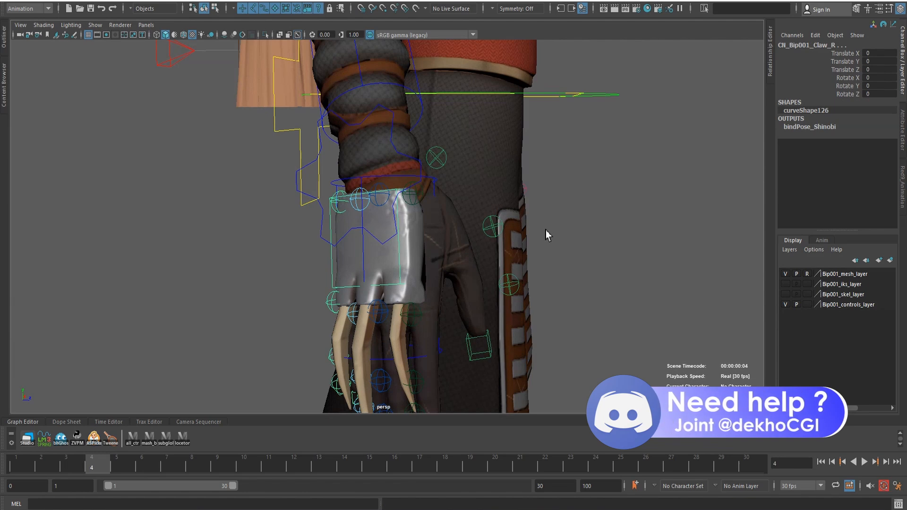
key("space")
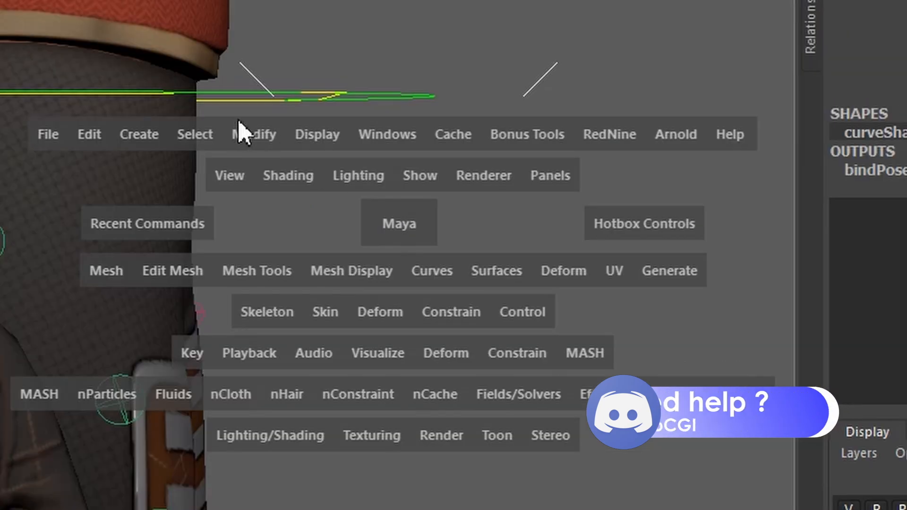
left_click(250, 134)
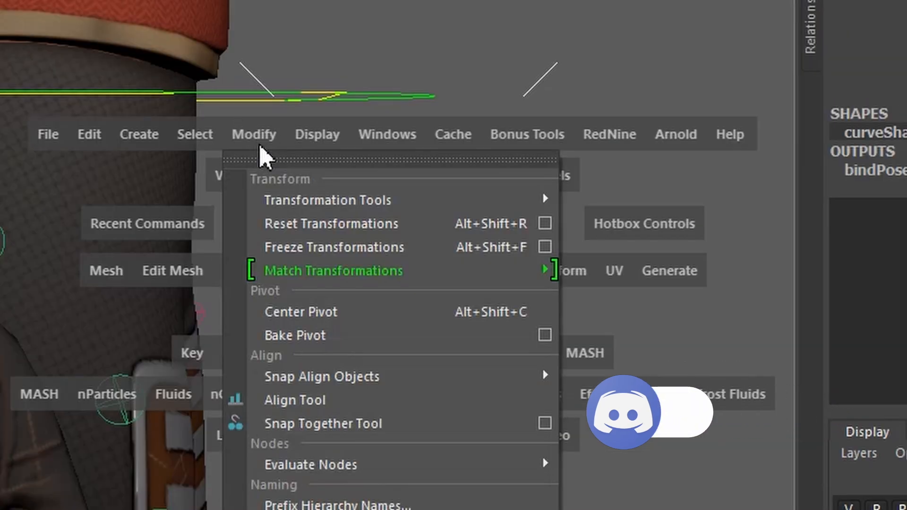
mouse_move(339, 279)
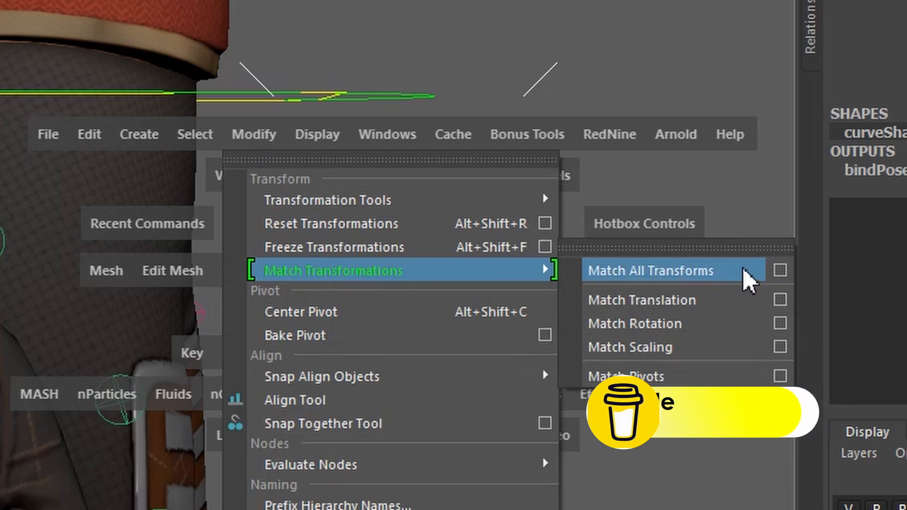
left_click(783, 268)
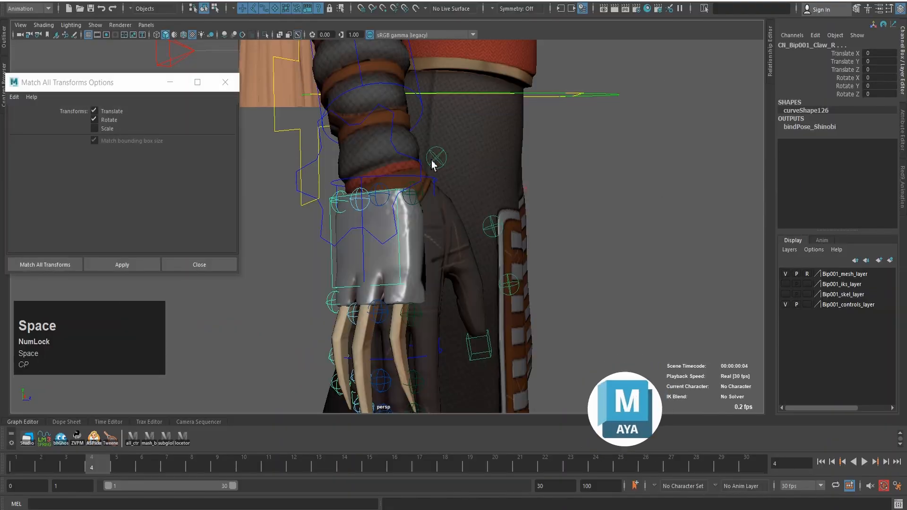
Match the circle to the right claw control with Translate, Rotate, Scale and Match bounding box size enabled.
left_click_drag(102, 87, 213, 113)
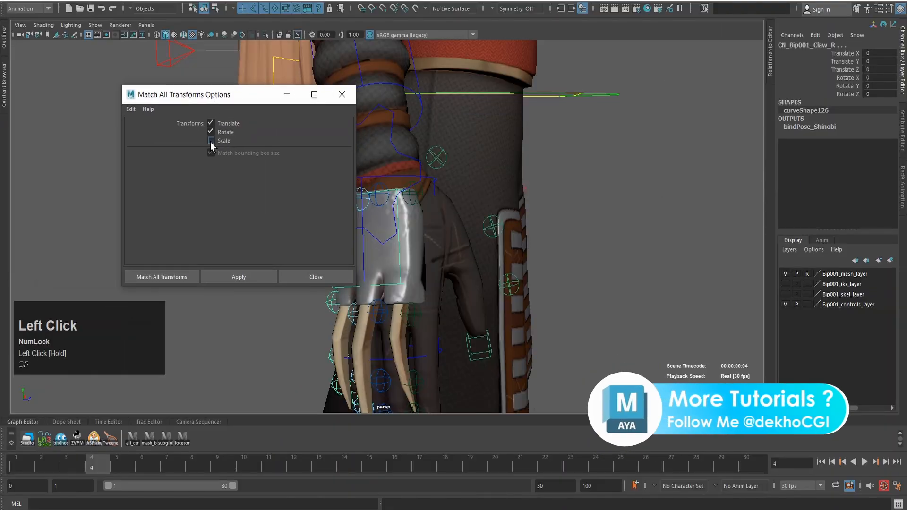
left_click(254, 281)
left_click_drag(203, 94, 646, 133)
left_click_drag(412, 270, 361, 260, "alt")
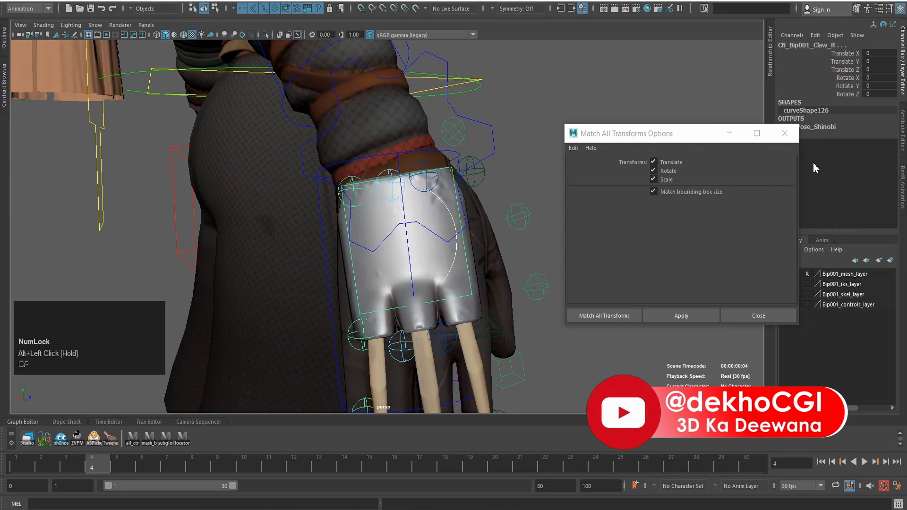
mouse_move(661, 147)
left_mouse_down()
mouse_move(599, 168)
mouse_move(653, 156)
left_mouse_up()
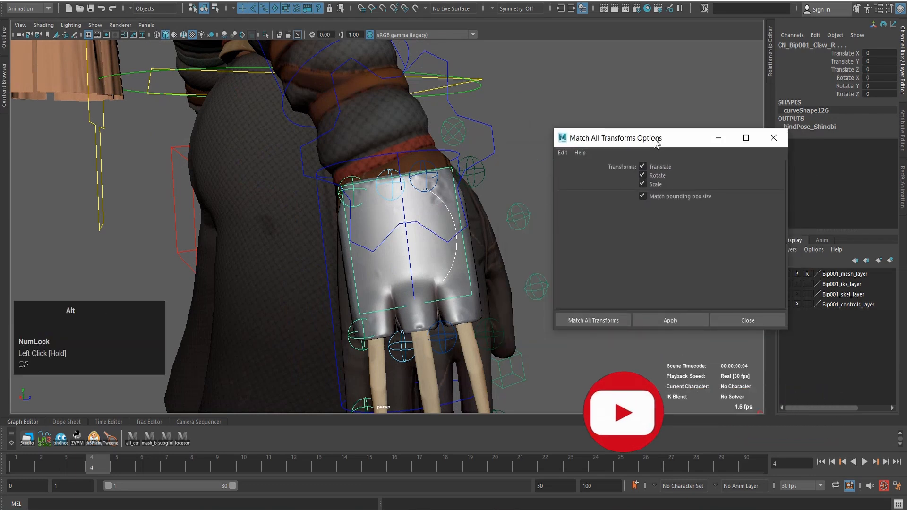
key("alt+F4")
Rotate the circle to about -184° in X so that it aligns with the back of the claw guard.
scroll(409, 227, "up", 3)
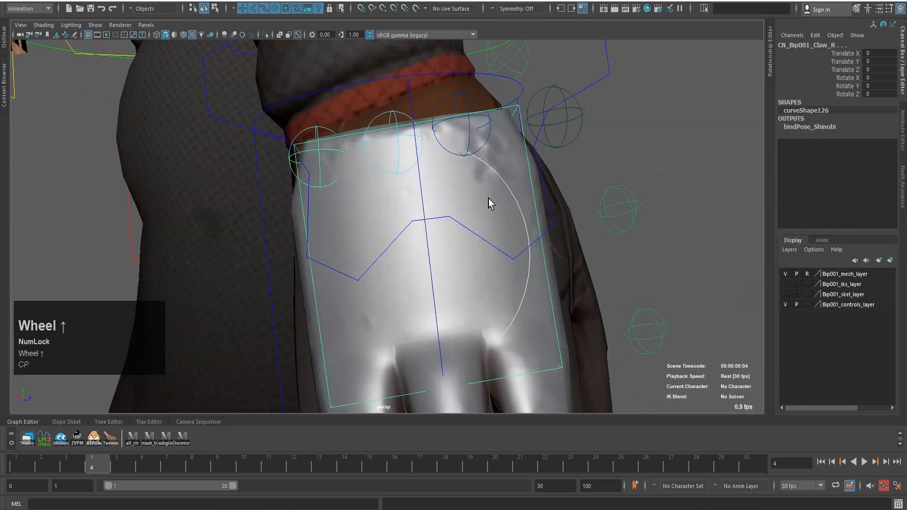
left_click(505, 180)
left_click_drag(504, 186, 486, 255, "alt")
key("w")
scroll(524, 213, "up", 3)
scroll(486, 256, "up", 3)
middle_click_drag(485, 255, 470, 246, "alt")
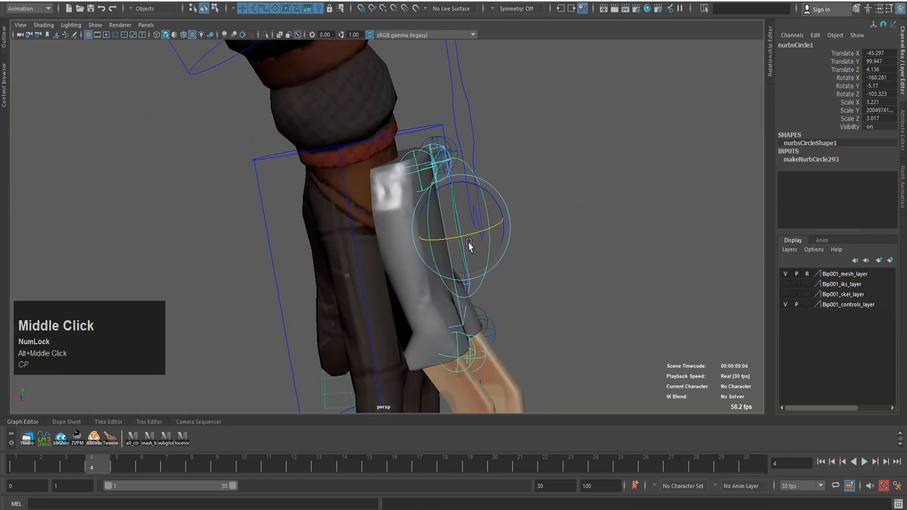
left_click_drag(461, 238, 385, 253)
Scale the circle down to about 2.97 in X and 2.78 in Z to fit inside the claw control rectangle.
key("r")
middle_click_drag(608, 146, 591, 147)
left_click_drag(586, 147, 576, 234, "alt")
middle_click_drag(547, 221, 554, 221)
left_click_drag(528, 244, 523, 242, "alt")
middle_click_drag(534, 223, 508, 241)
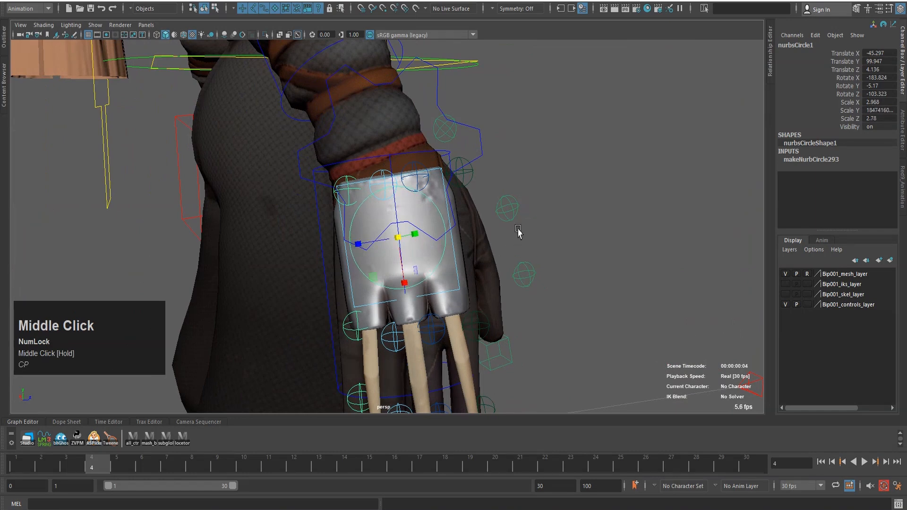
Duplicate the circle and scale the copy down to about 2.36 in X and 2.21 in Z as an inner ring.
key("ctrl+d")
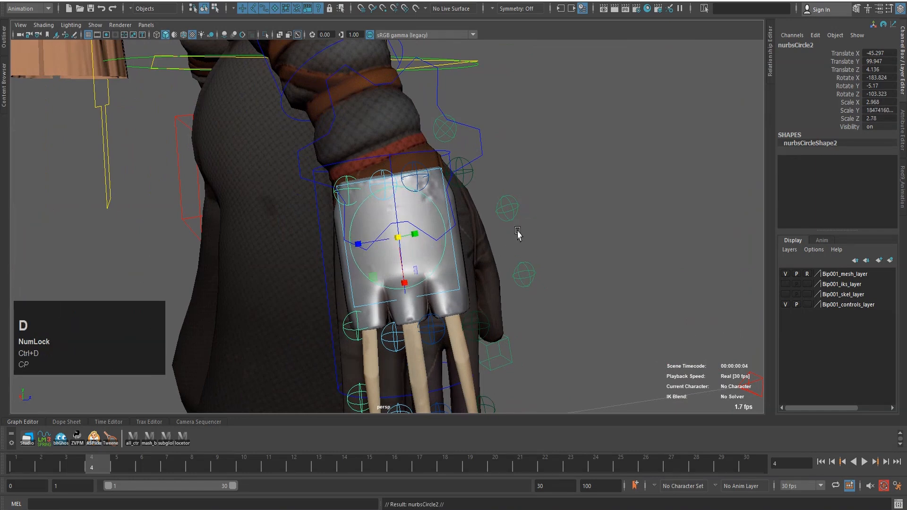
scroll(591, 136, "up", 3)
middle_click_drag(590, 134, 561, 136)
Rotate the right forearm FK control to about -49° in Y and check how the arm settings control follows the hand.
left_click_drag(561, 136, 429, 221, "alt")
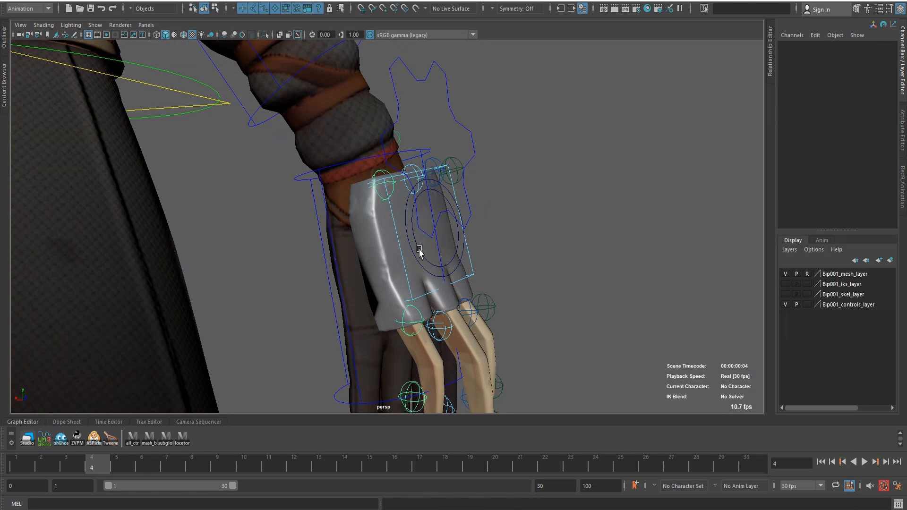
left_click(454, 115)
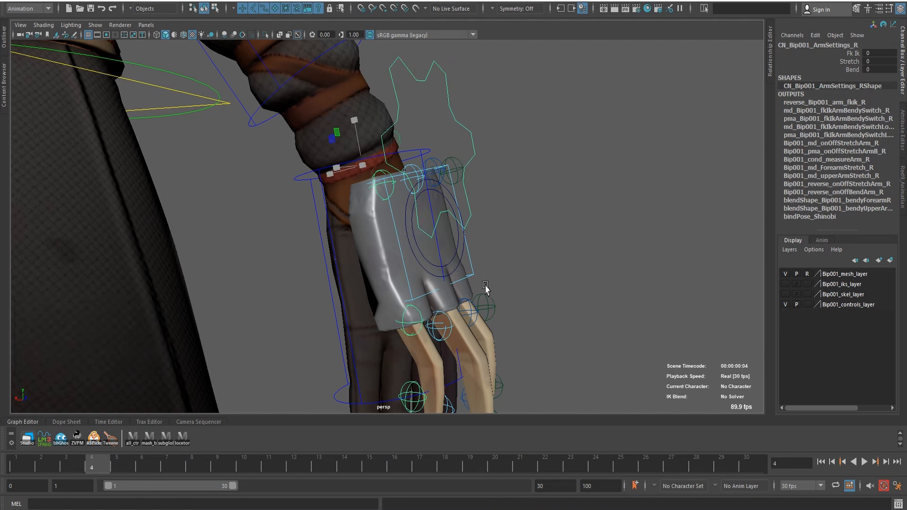
scroll(486, 258, "down", 5)
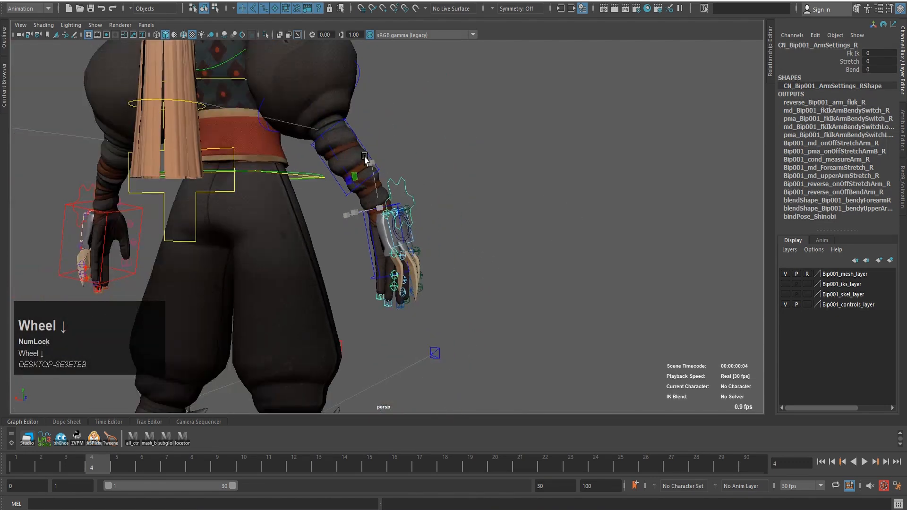
left_click(359, 144)
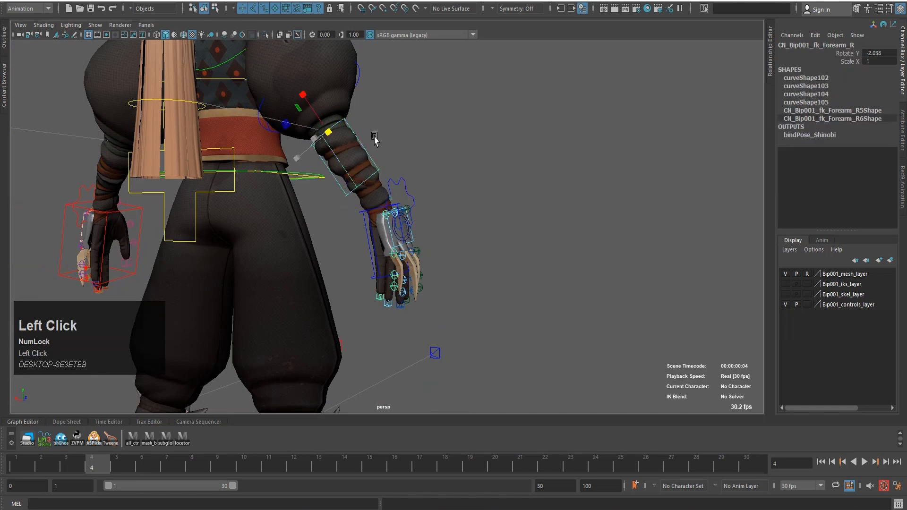
key("e")
left_click_drag(367, 163, 440, 164)
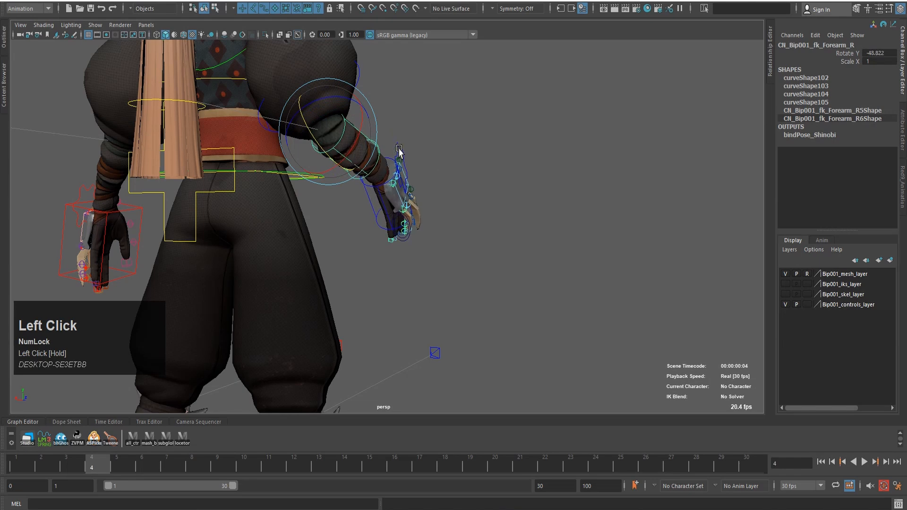
scroll(435, 208, "up", 2)
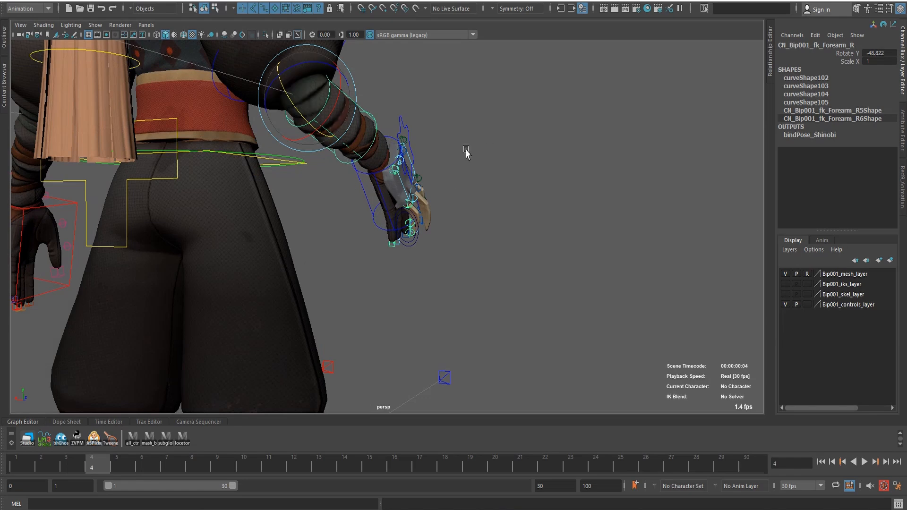
left_click(399, 122)
scroll(484, 271, "up", 2)
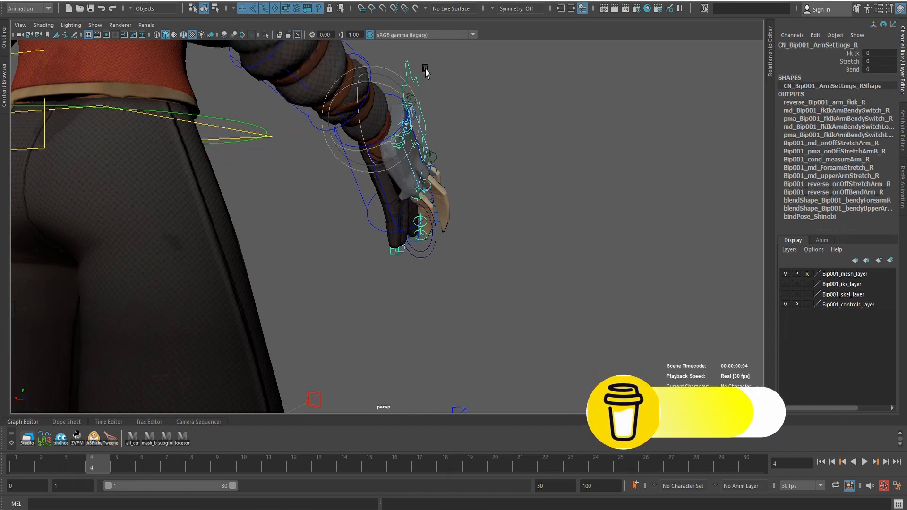
Undo the forearm test rotation and clear the selection.
key("z")
key("z")
left_click(562, 172)
Parent both circles to the right arm settings control.
scroll(439, 248, "up", 5)
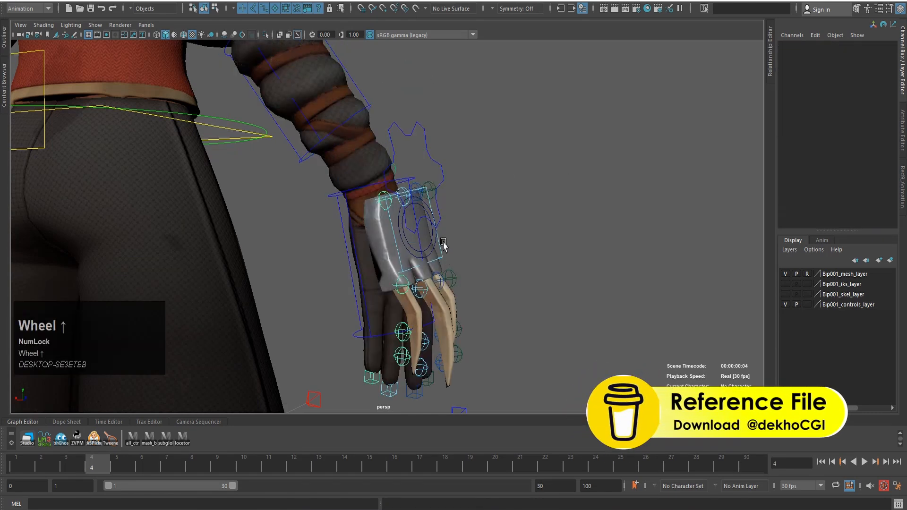
left_click(433, 259)
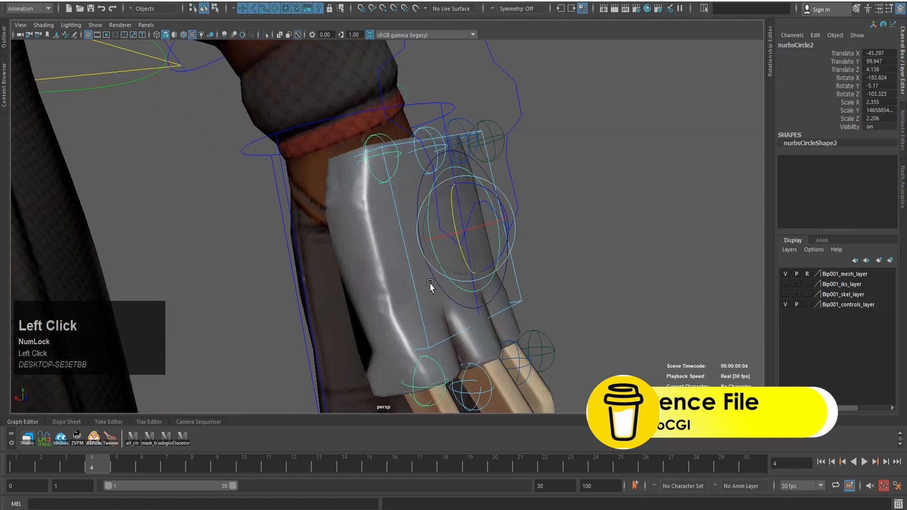
key("q")
left_click(432, 281, "shift")
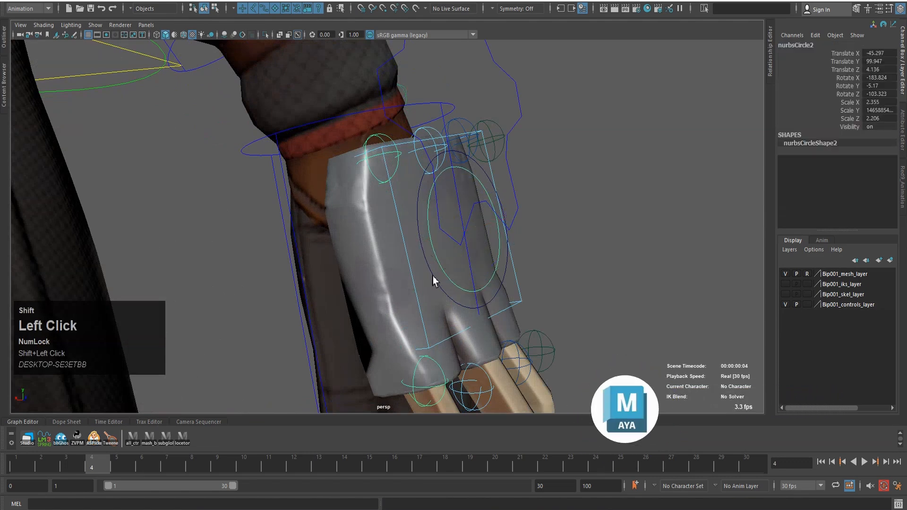
left_click_drag(494, 85, 546, 90, "shift")
scroll(544, 120, "down", 2)
key("p")
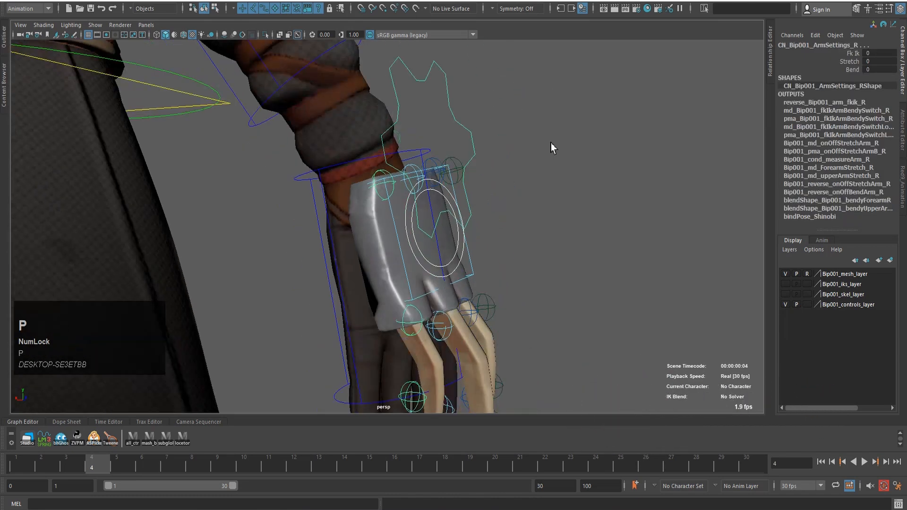
Freeze the transformations of both circle curves on the right claw guard and clear the selection.
scroll(575, 206, "up", 5)
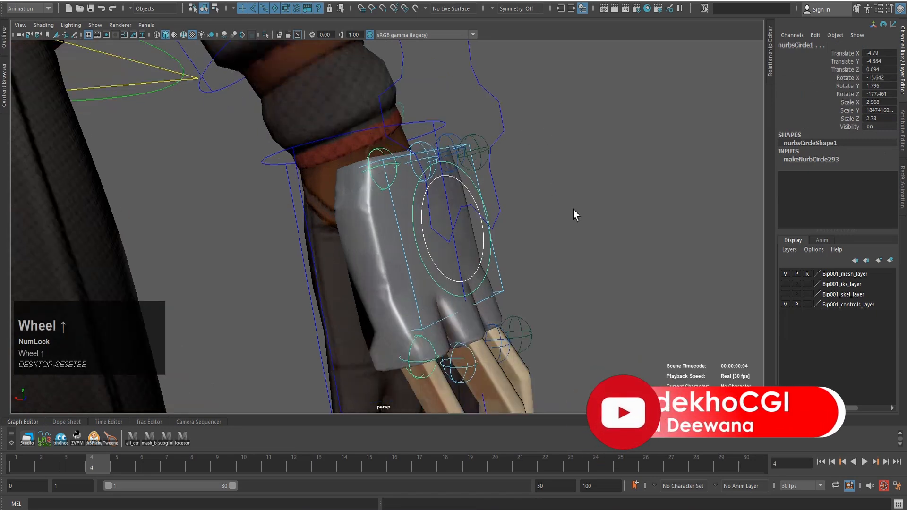
left_click(430, 232)
left_click(446, 230)
left_click(432, 235, "shift")
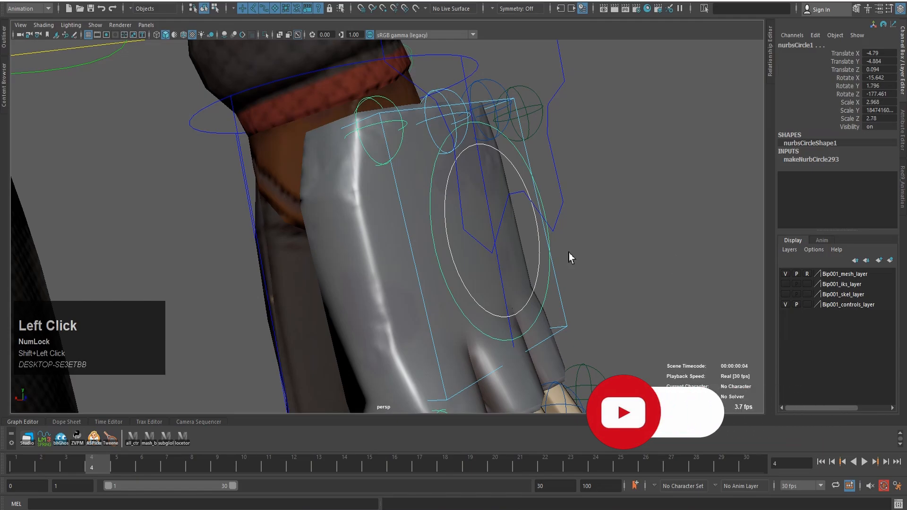
key("space")
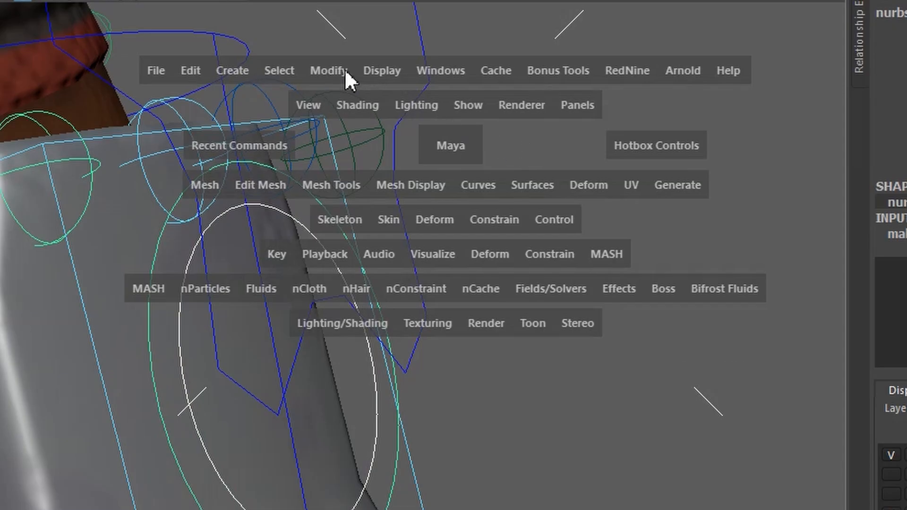
left_click(322, 70)
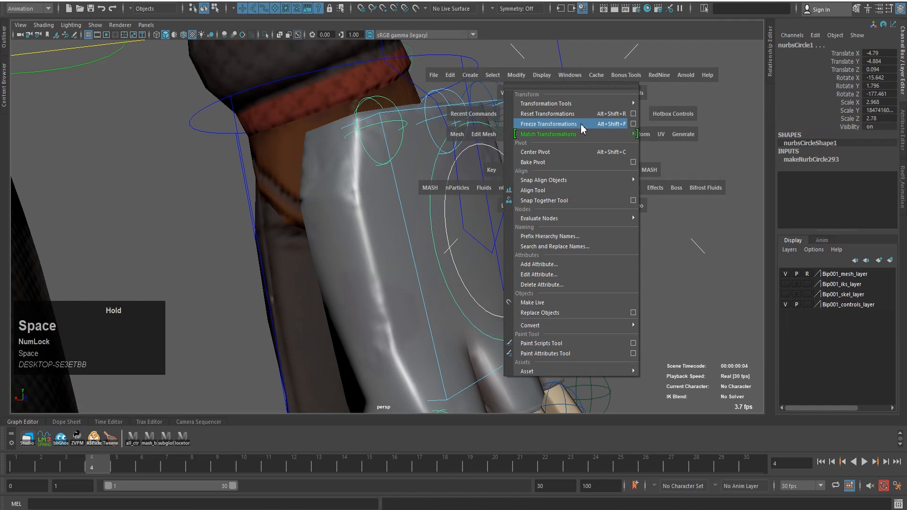
left_click(582, 125)
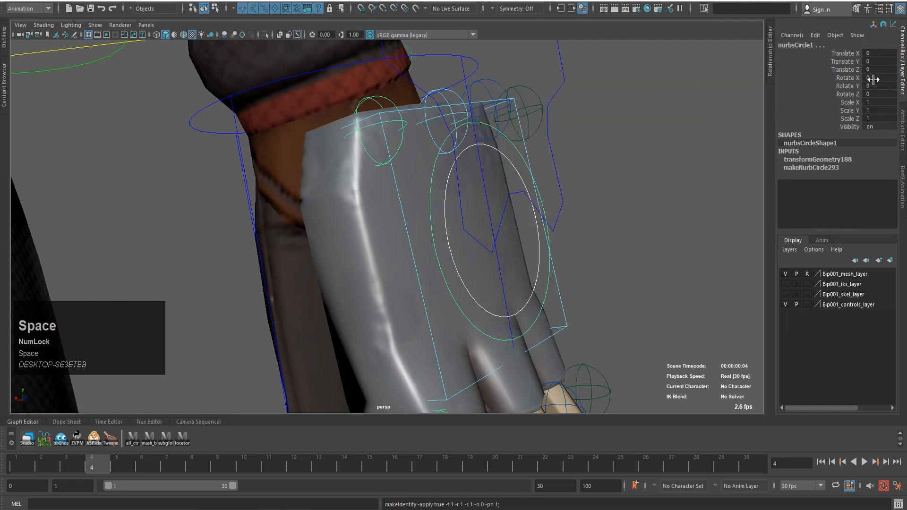
mouse_move(875, 56)
left_mouse_down()
mouse_move(882, 124)
mouse_move(882, 68)
left_mouse_up()
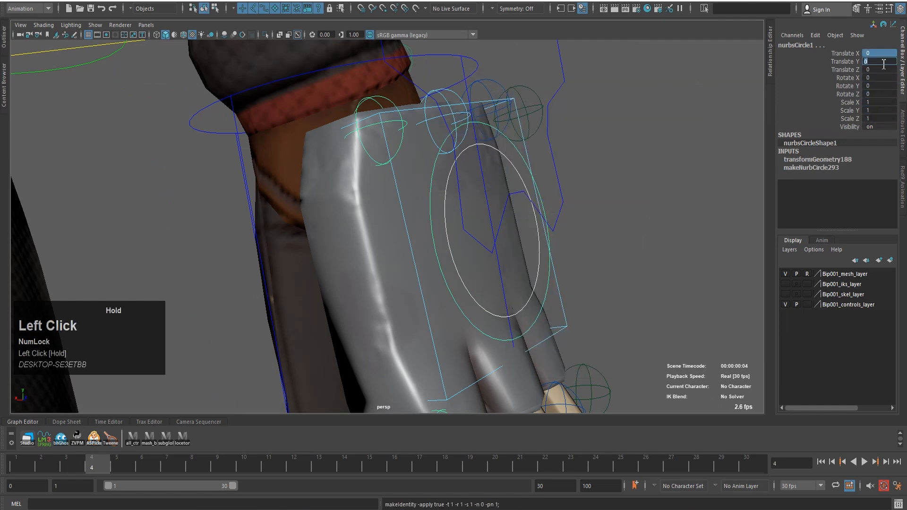
key("z")
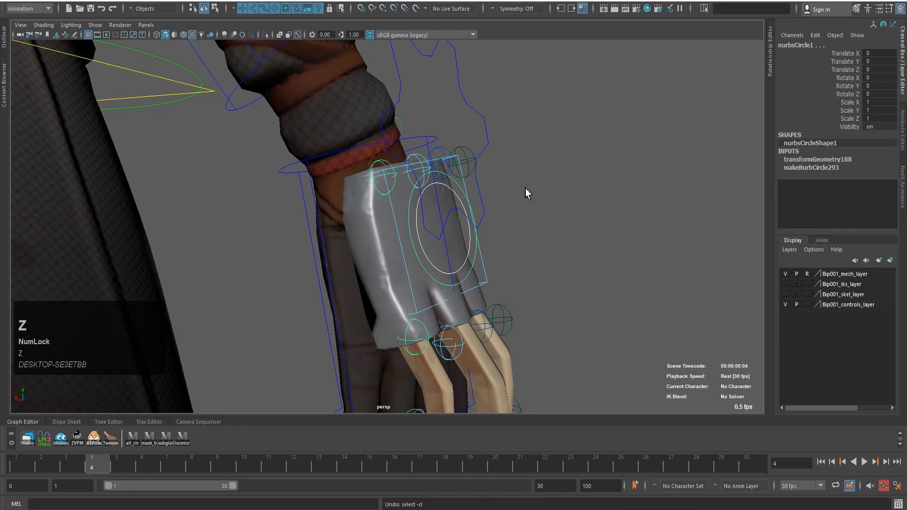
left_click(546, 208)
Parent-constrain the first right pinky finger control to the outer circle with maintained offset and all translate and rotate axes.
left_click_drag(546, 208, 551, 222, "alt")
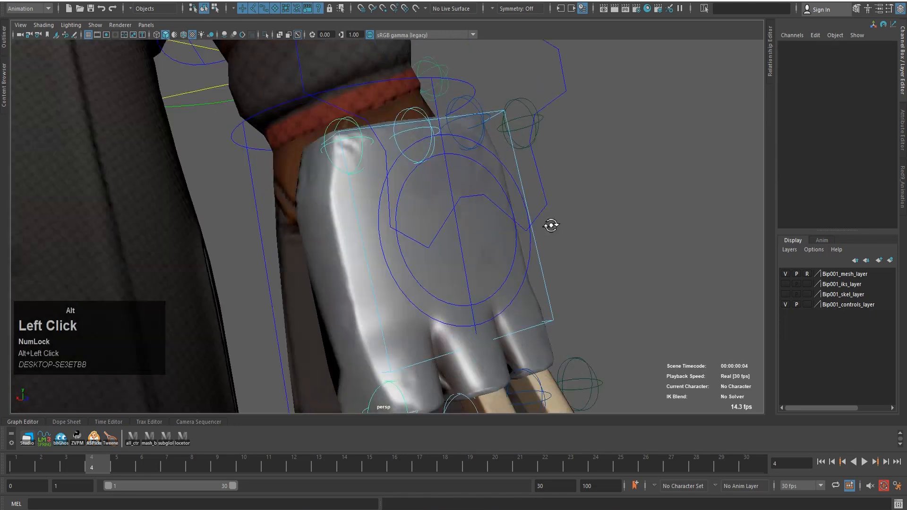
scroll(462, 219, "down", 3)
scroll(462, 220, "down", 2)
middle_click_drag(487, 298, 541, 241, "alt")
scroll(470, 241, "down", 3)
left_click_drag(449, 247, 467, 263, "alt")
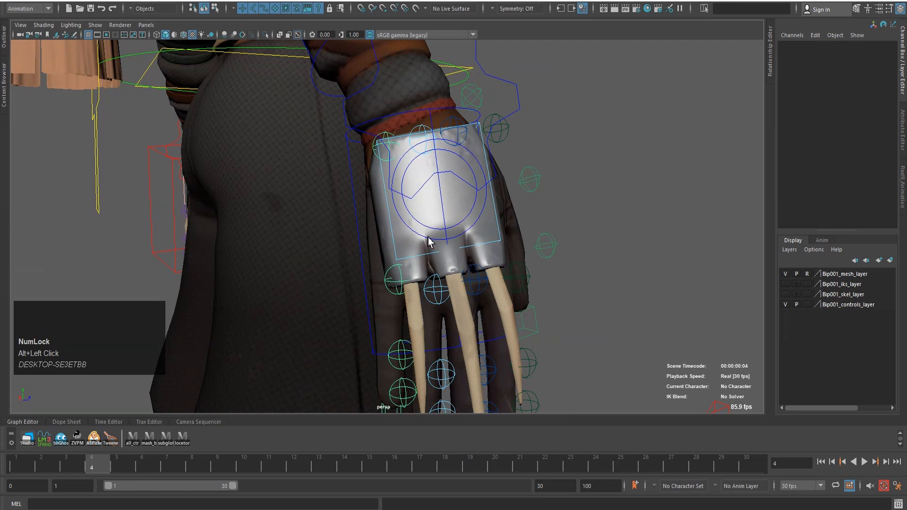
left_click(406, 222)
scroll(408, 284, "up", 1)
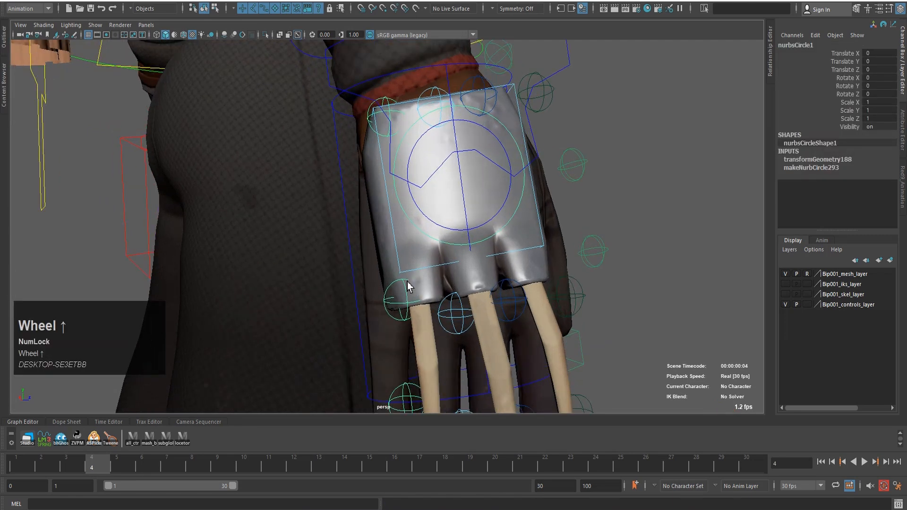
left_click(386, 306, "shift")
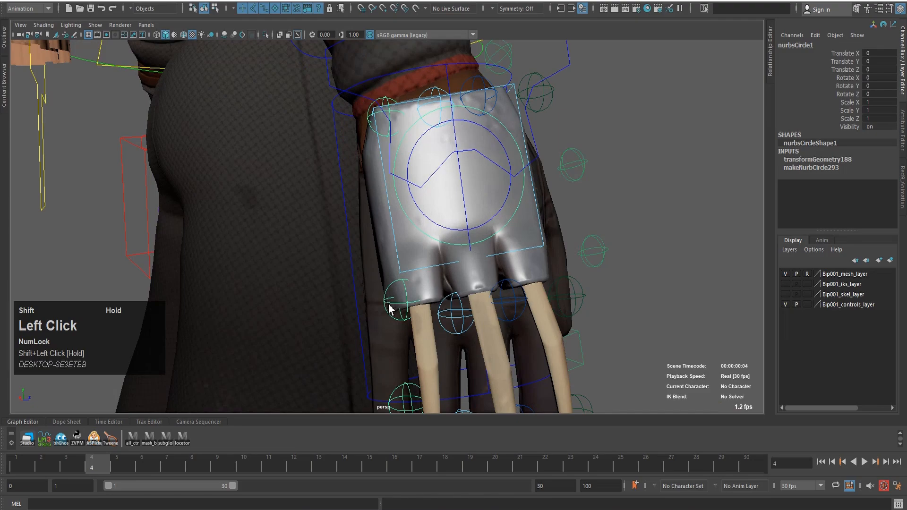
left_click_drag(429, 307, 318, 310, "alt")
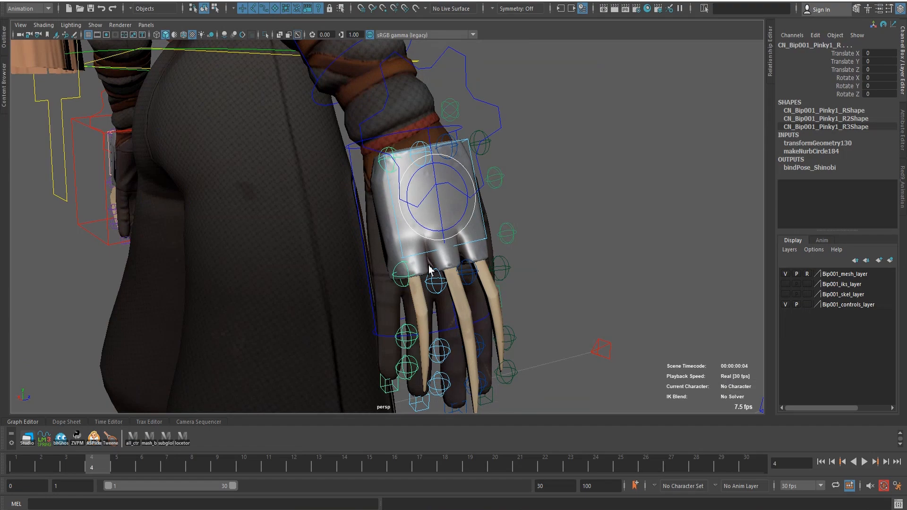
key("space")
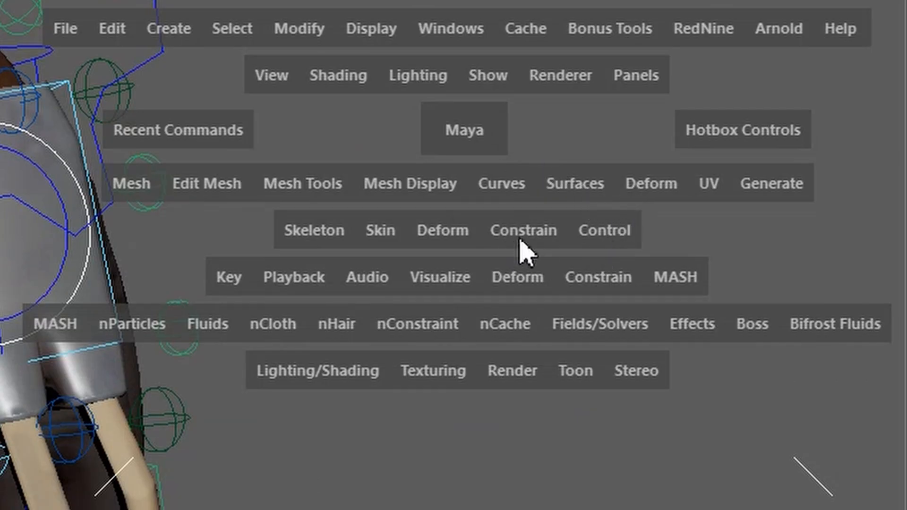
left_click(629, 198)
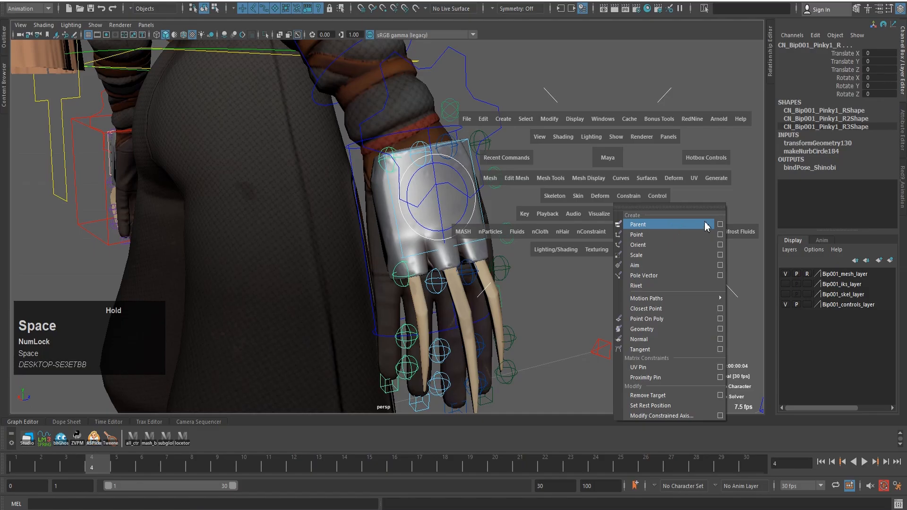
left_click(720, 225)
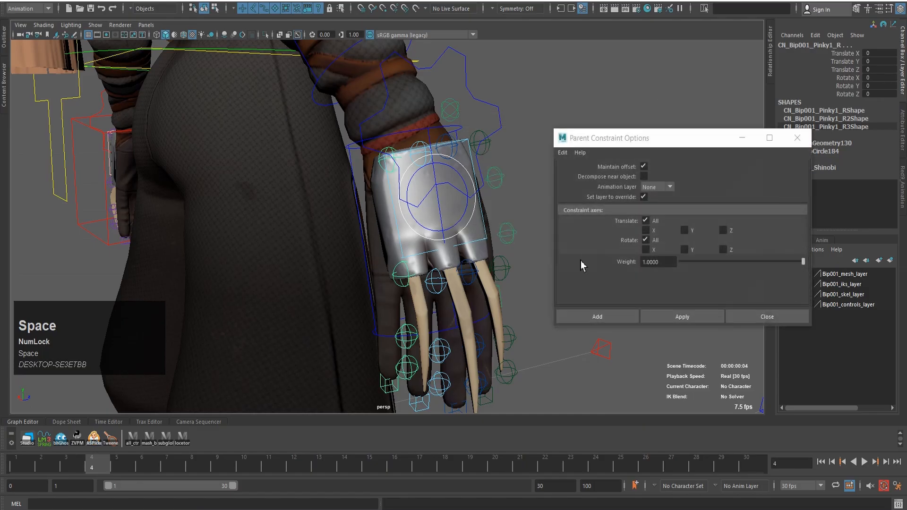
left_click_drag(651, 137, 161, 117)
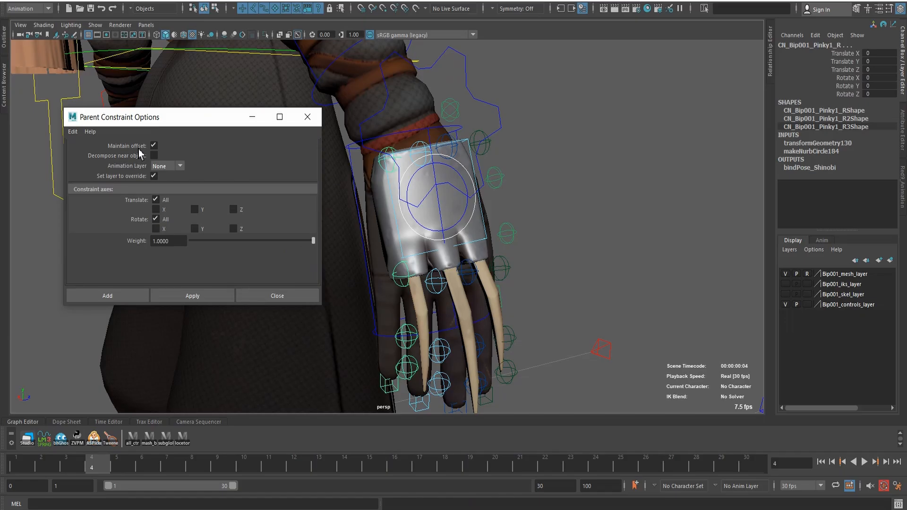
left_click(186, 296)
Rotate the outer circle to test how the pinky control follows, and undo the test rotation.
scroll(506, 201, "down", 2)
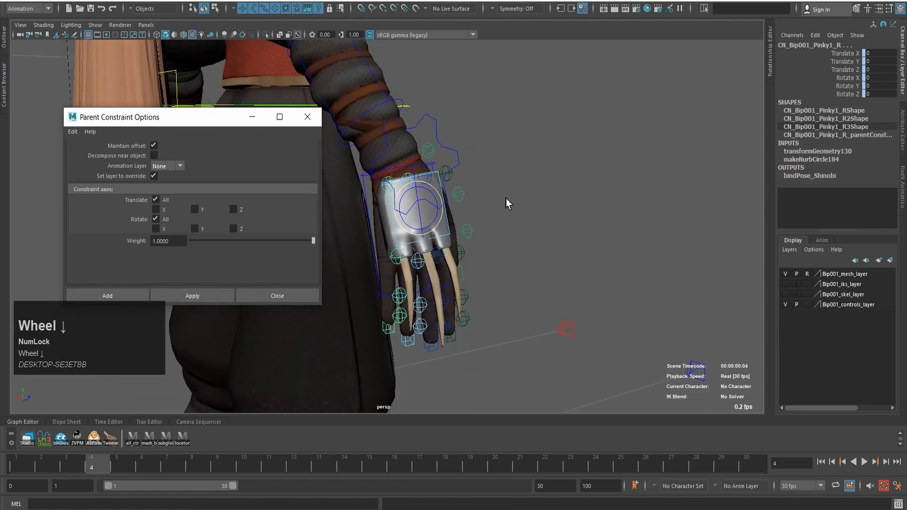
middle_click_drag(506, 200, 425, 249, "alt")
left_click(425, 250)
scroll(522, 228, "up", 3)
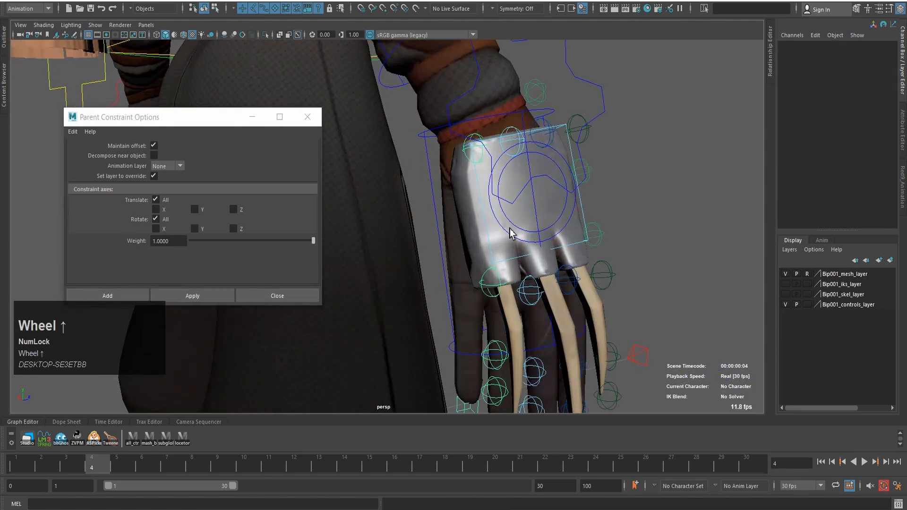
left_click(513, 233)
key("e")
left_click_drag(523, 229, 388, 278)
left_click_drag(463, 213, 484, 229)
key("z")
key("z")
key("z")
Select the constraint node CN_Bip001_Pinky1_R_parentConstraint1 by name and delete it.
mouse_move(441, 257)
left_mouse_down("alt")
mouse_move(476, 252)
mouse_move(432, 250)
left_mouse_up("alt")
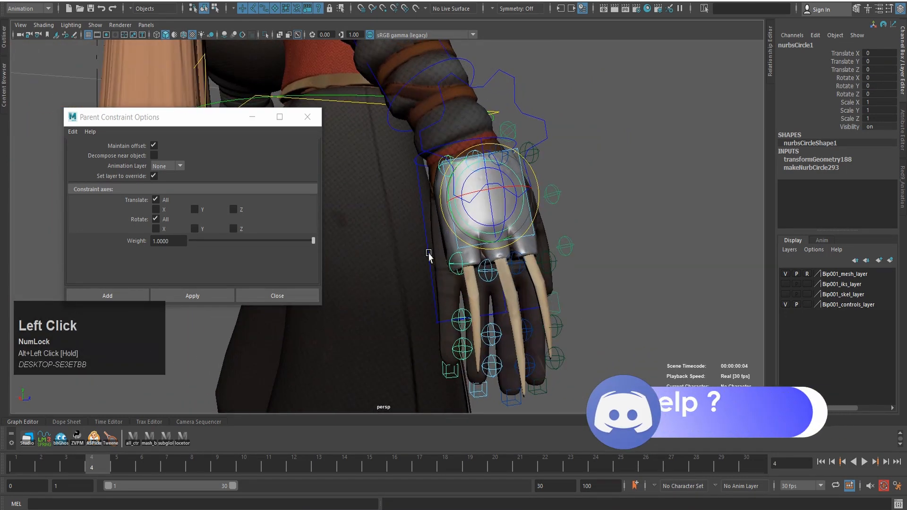
scroll(456, 307, "up", 3)
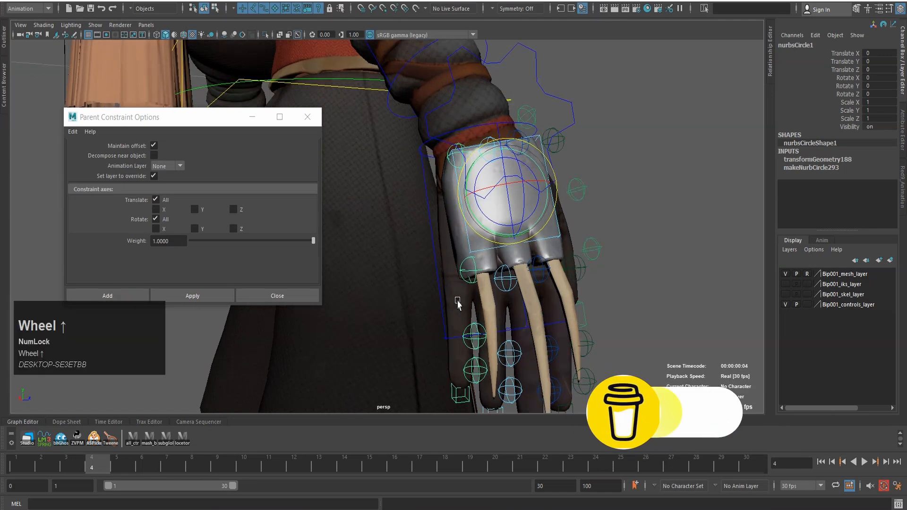
scroll(571, 173, "down", 1)
left_click_drag(651, 190, 520, 208, "alt")
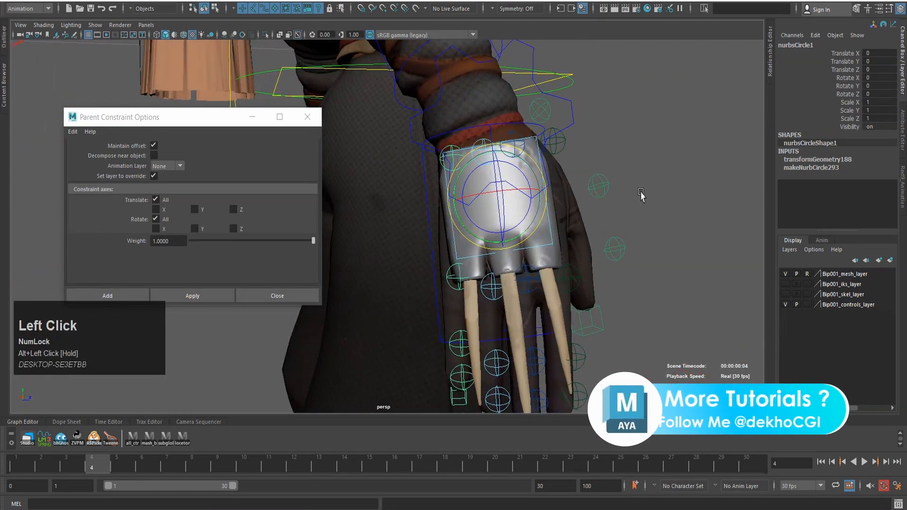
left_click(447, 280)
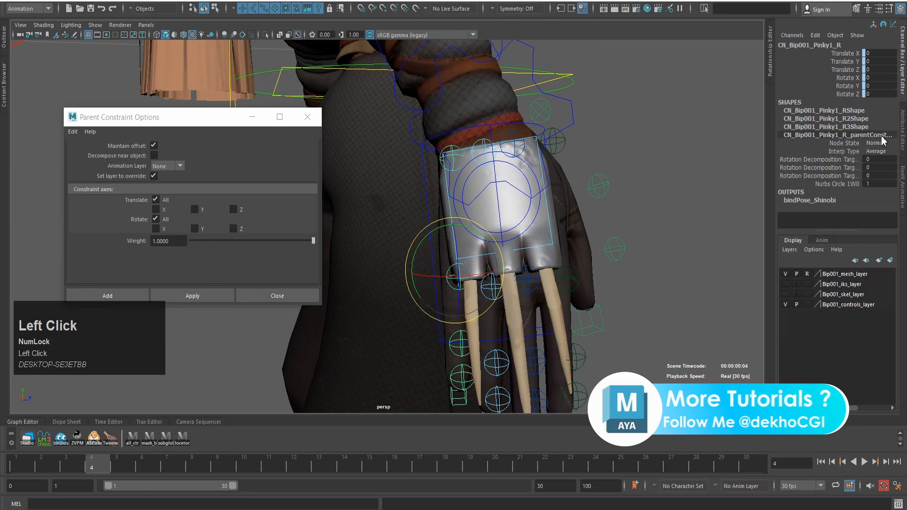
double_click(802, 136)
key("ctrl+c")
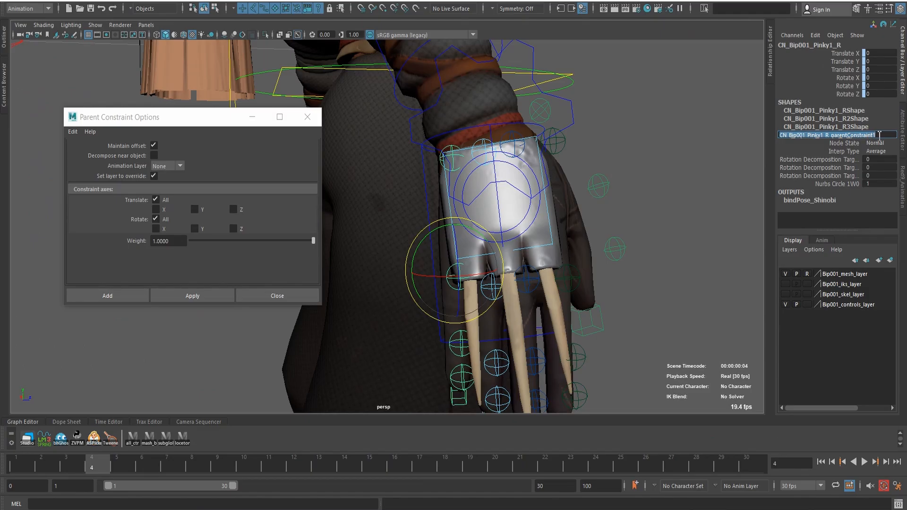
key("ctrl")
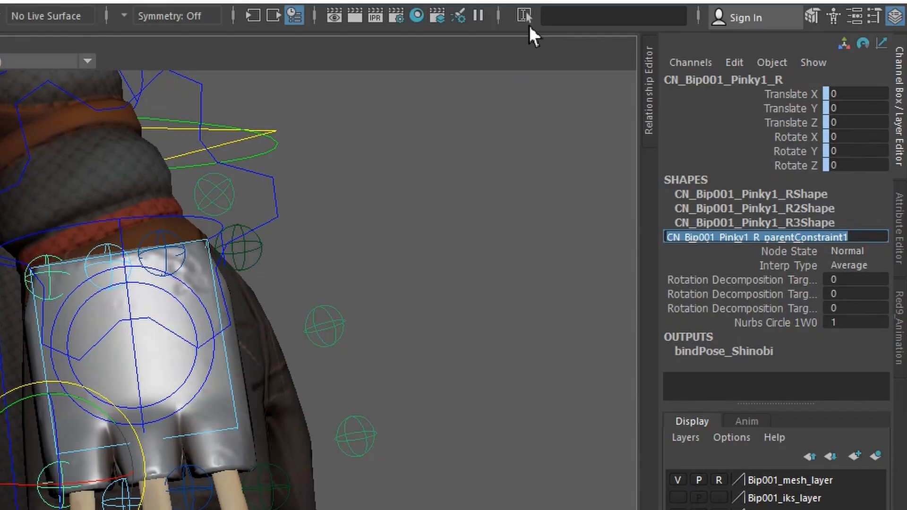
left_click(704, 8)
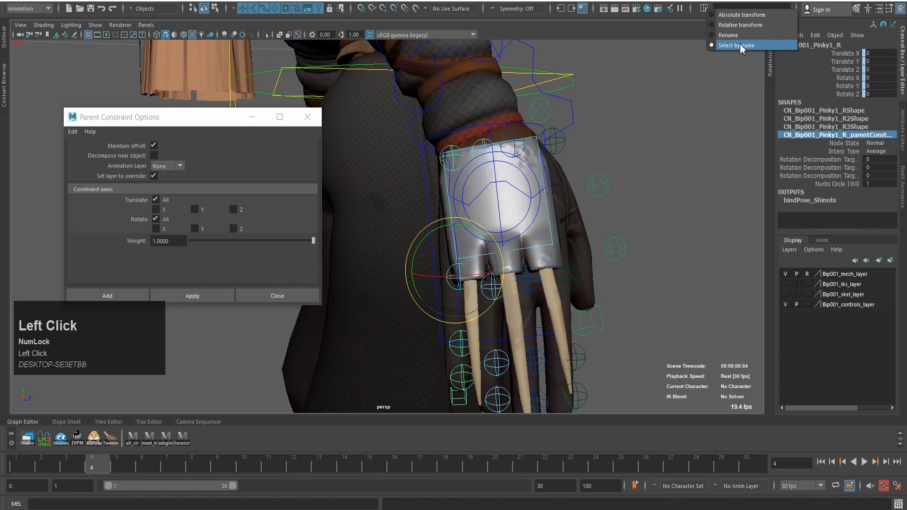
left_click(740, 45)
key("ctrl+v")
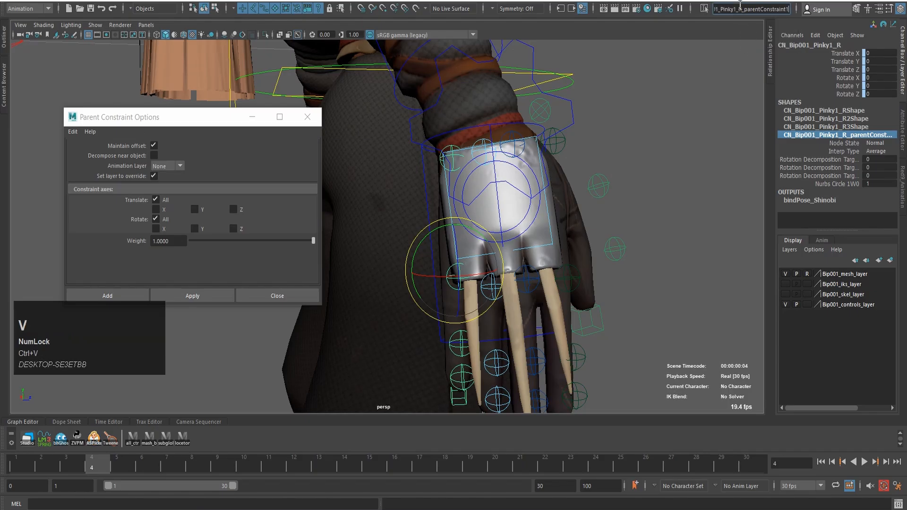
key("Return")
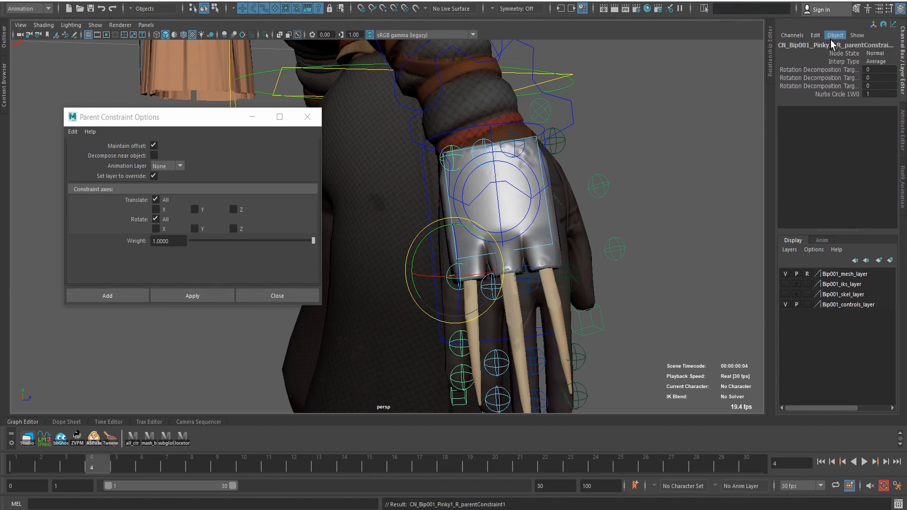
key("Delete")
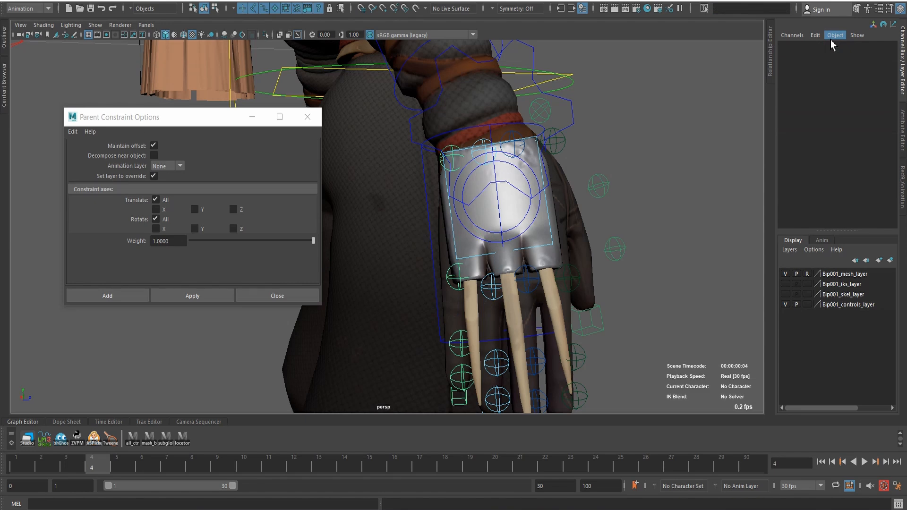
Try to parent-constrain the pinky base control CN_Bip001_Pinky_R near the wrist to the outer circle with maintained offset.
left_click(623, 132)
scroll(469, 171, "up", 3)
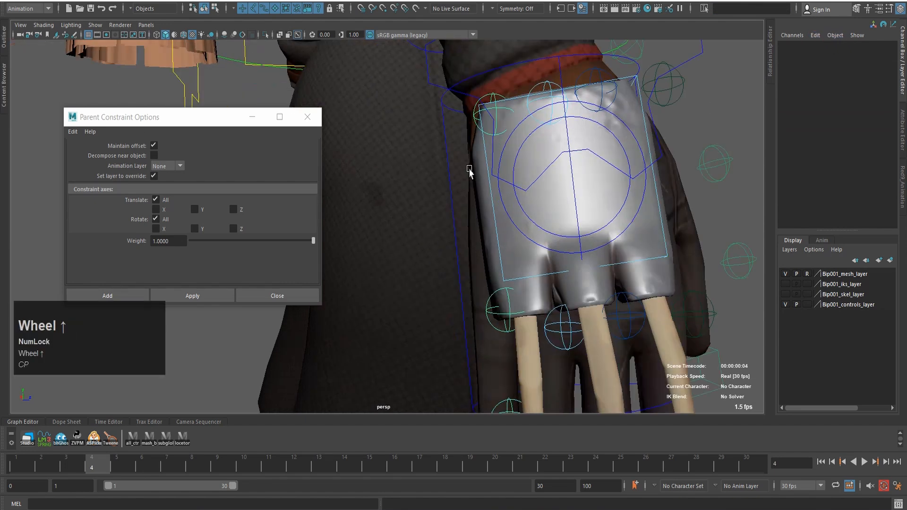
left_click(505, 146)
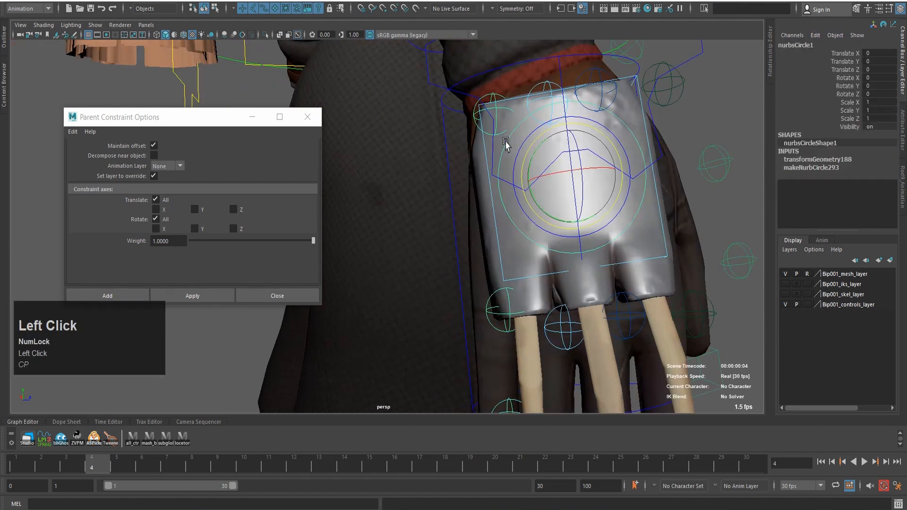
left_click(495, 114, "shift")
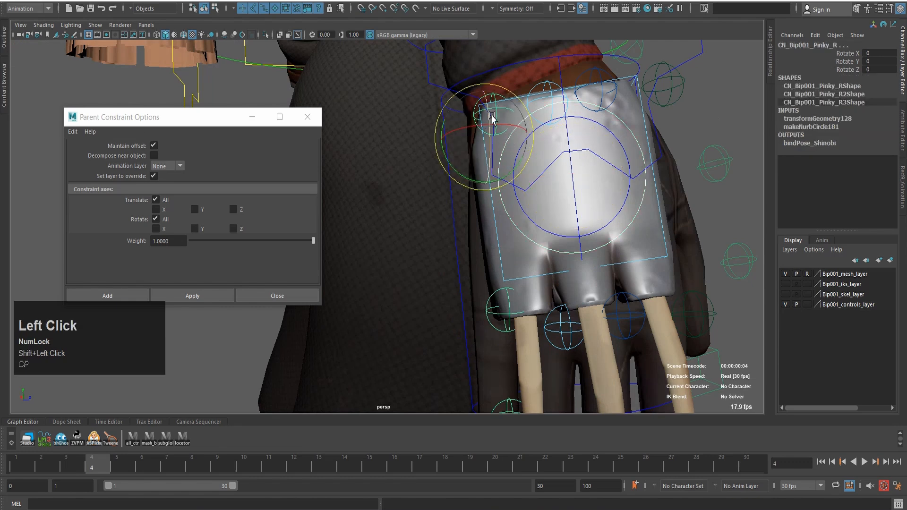
key("q")
left_click_drag(504, 115, 448, 113, "alt")
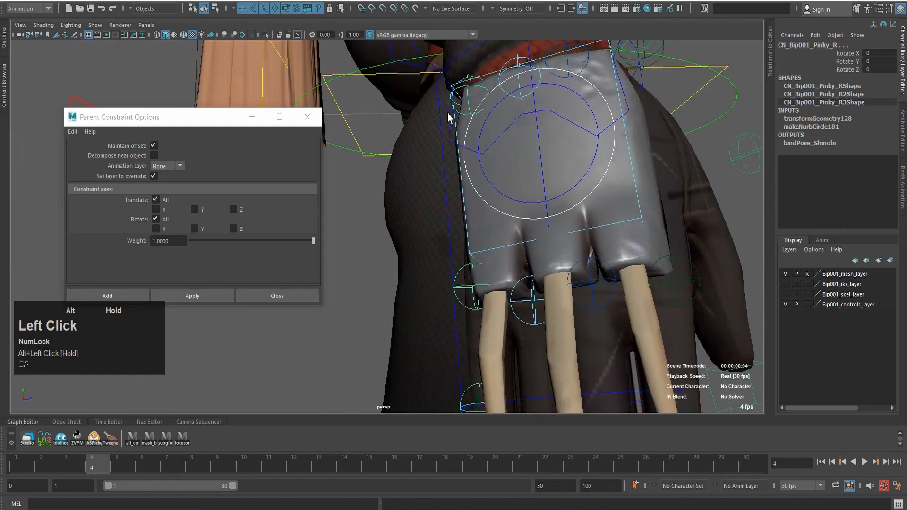
left_click(469, 88, "shift")
scroll(478, 92, "down", 2)
scroll(486, 100, "up", 2)
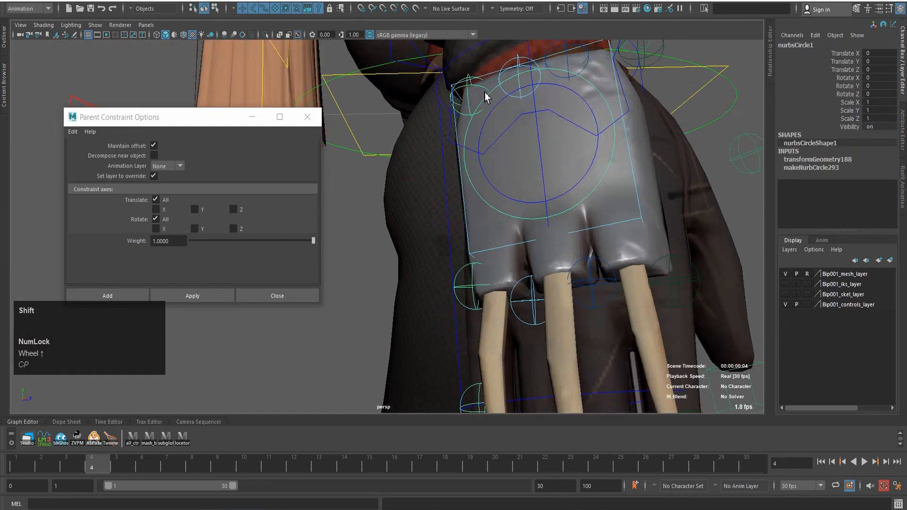
left_click(469, 86, "shift")
scroll(518, 95, "down", 2)
left_click_drag(519, 100, 534, 249, "alt")
middle_click_drag(534, 249, 509, 144, "alt")
left_click(192, 296)
scroll(444, 241, "up", 2)
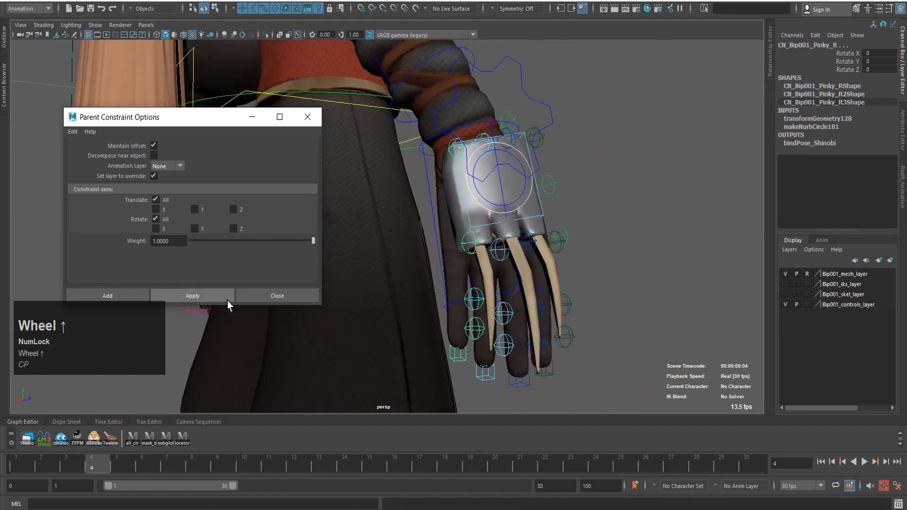
left_click(213, 299)
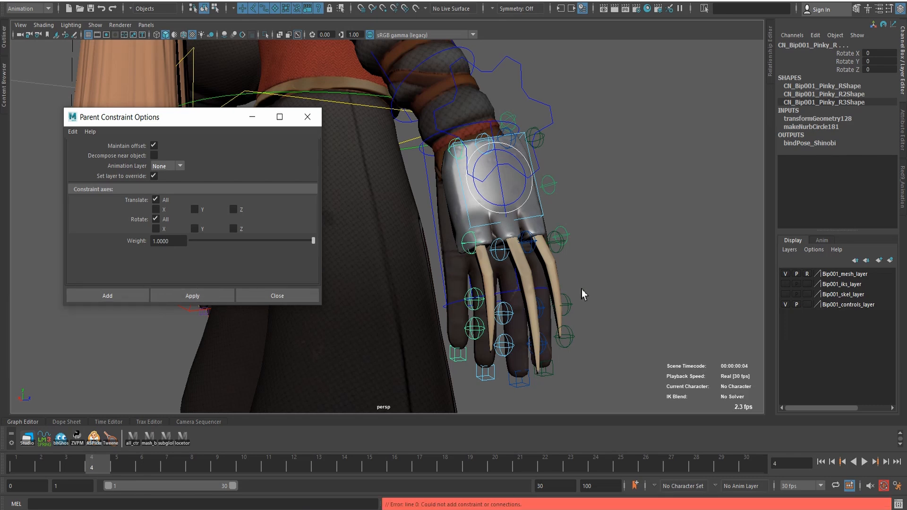
Retry the parent constraint with maintained offset using the outer circle on the right claw guard.
left_click(600, 240)
scroll(590, 212, "up", 4)
middle_click_drag(571, 144, 500, 213, "alt")
left_click(472, 224)
left_click(204, 297)
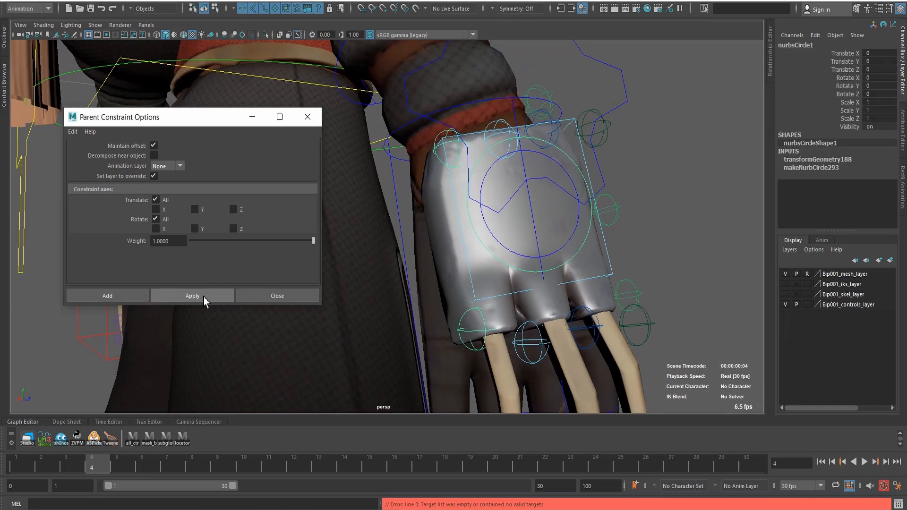
left_click(203, 297)
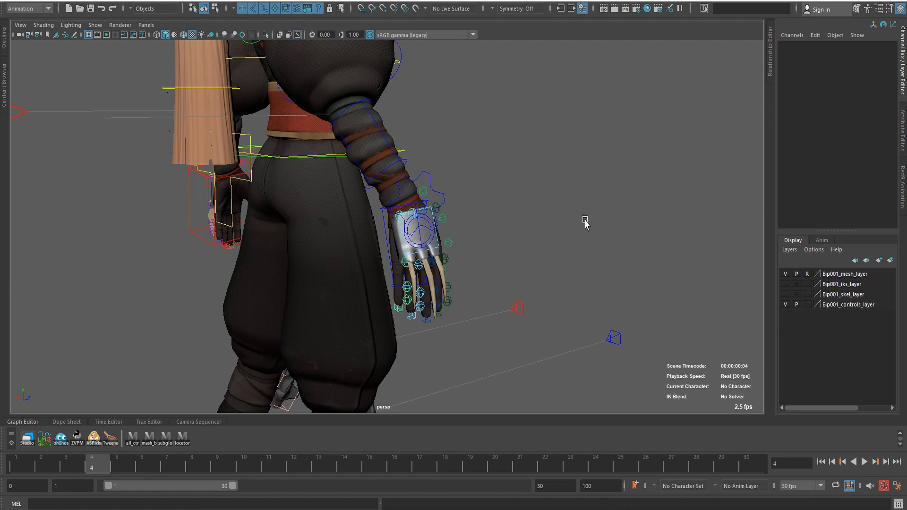
Orient-constrain the claw guard control CN_Bip001_Claw_R to the outer circle with maintained offset on all axes.
scroll(588, 224, "up", 3)
key("space")
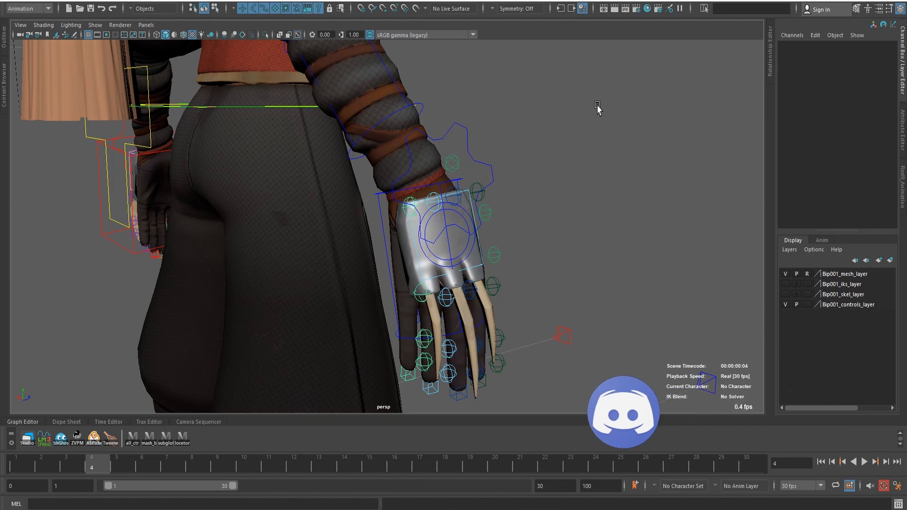
scroll(472, 189, "up", 3)
left_click(452, 208)
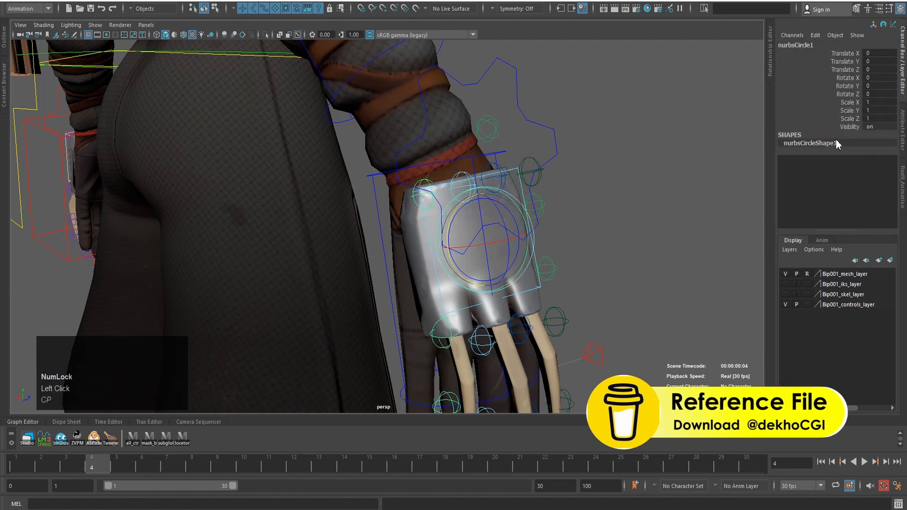
scroll(449, 178, "up", 2)
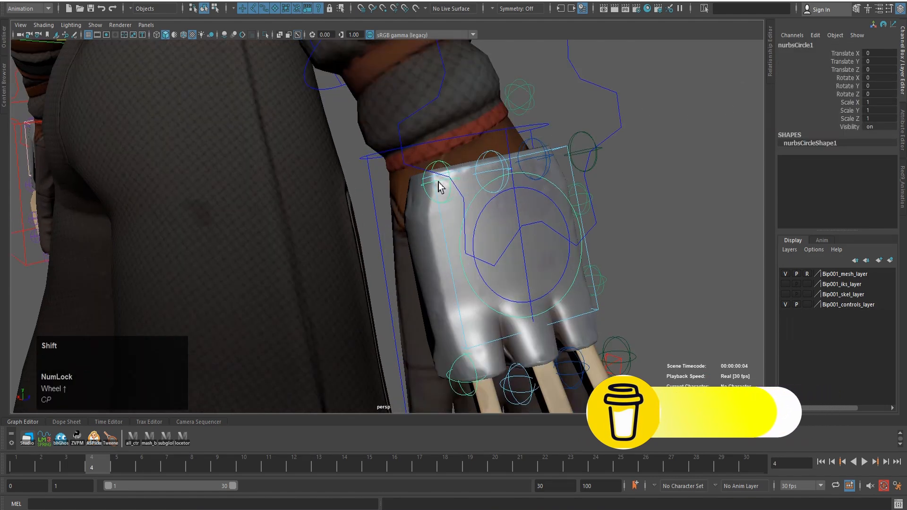
left_click(432, 186)
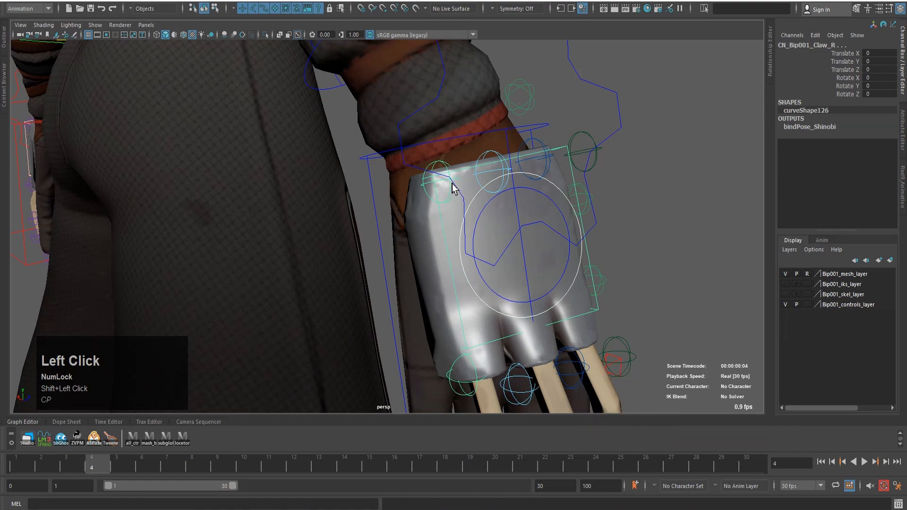
left_click_drag(453, 189, 553, 187, "alt")
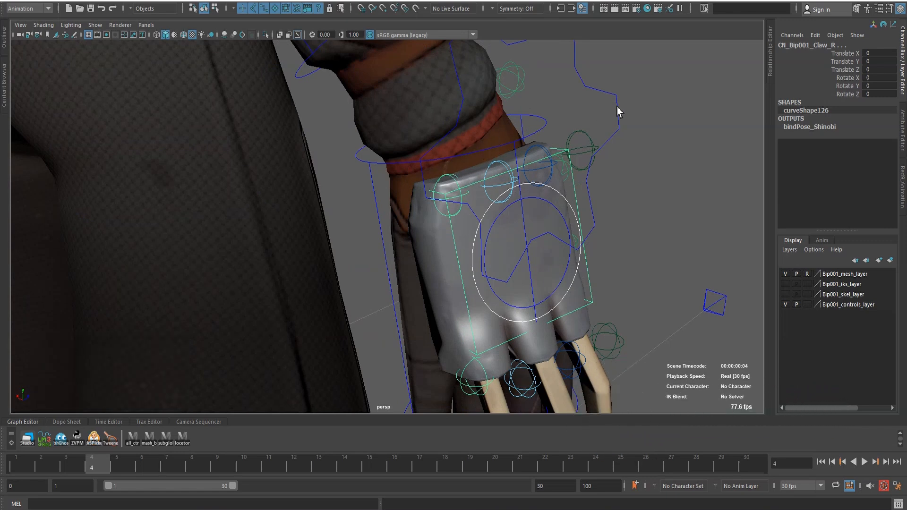
key("ctrl+shift+F3")
left_click_drag(313, 120, 183, 107)
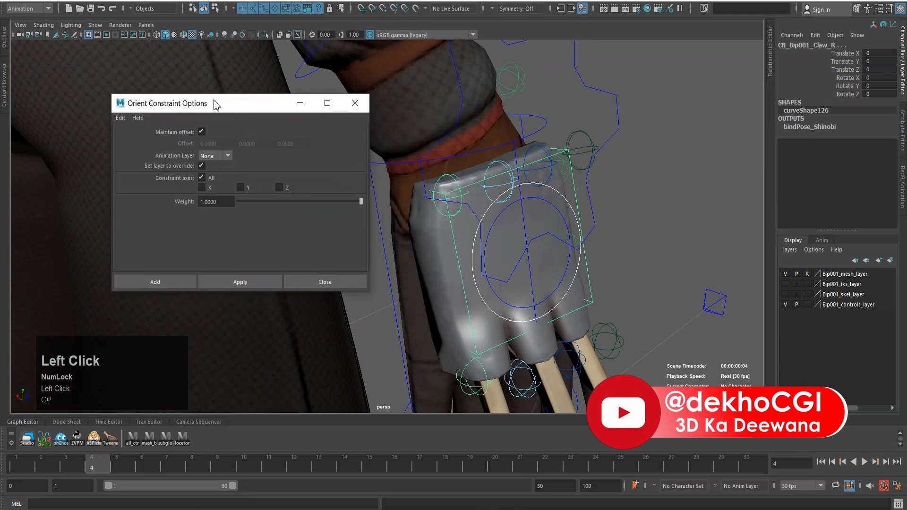
key("space")
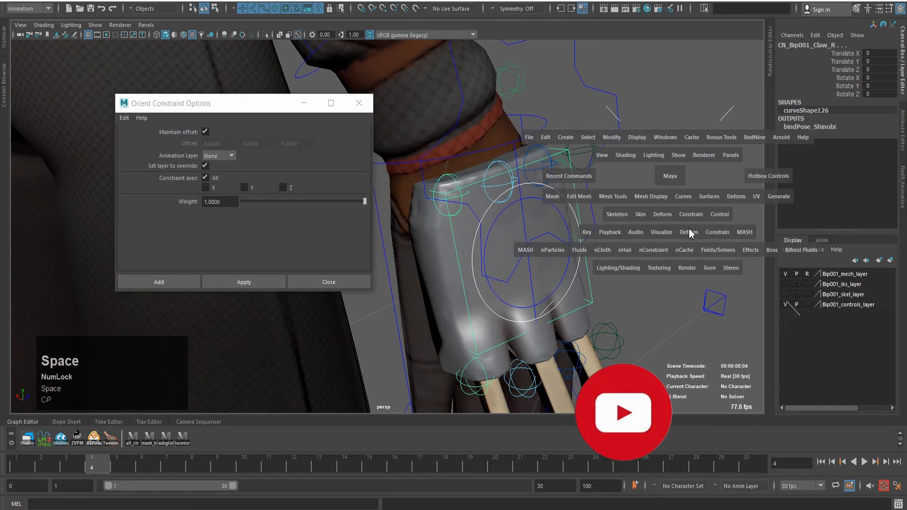
left_click_drag(694, 215, 717, 268)
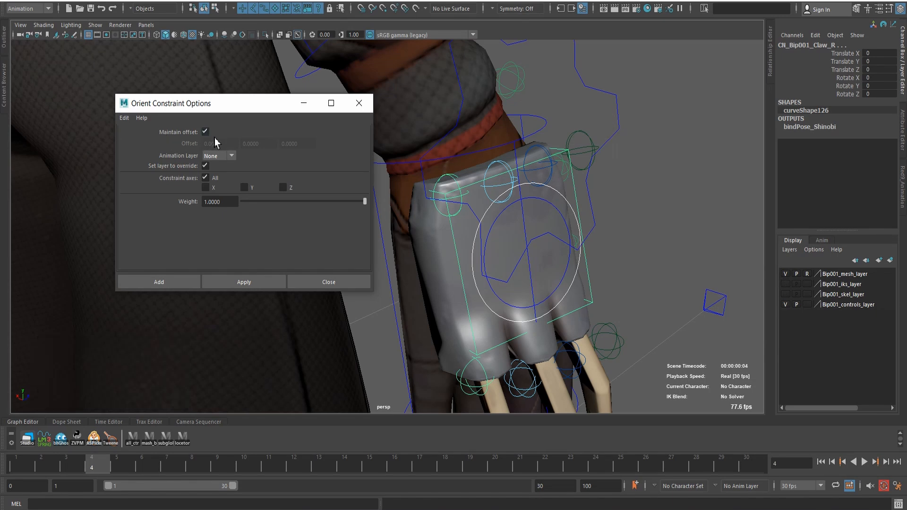
left_click(252, 285)
Rotate the outer circle to test how the claw guard follows, and undo the test rotation.
scroll(648, 200, "down", 3)
left_click_drag(648, 200, 516, 236, "alt")
left_click(637, 204)
left_click(490, 242)
scroll(532, 219, "down", 2)
mouse_move(532, 219)
middle_mouse_down("alt")
mouse_move(689, 238)
mouse_move(548, 213)
middle_mouse_up("alt")
scroll(667, 208, "down", 2)
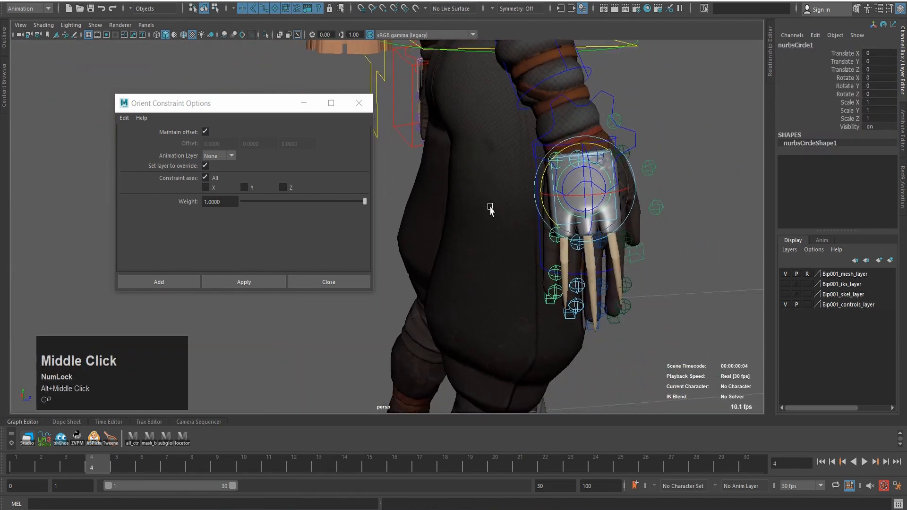
left_click_drag(548, 215, 541, 180)
key("z")
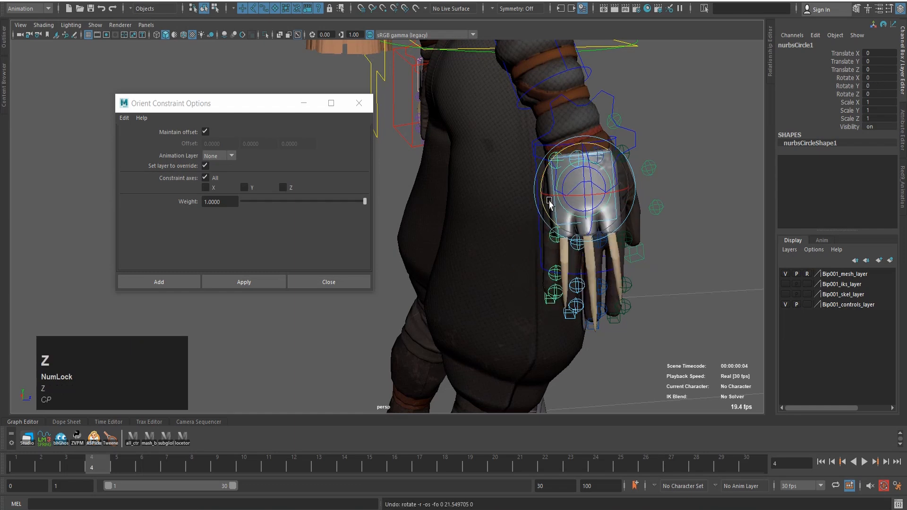
Rotate the outer circle about 31 degrees around Y to check the claw guard's response from the side.
scroll(567, 208, "up", 3)
middle_click_drag(567, 208, 476, 194, "alt")
left_click_drag(476, 194, 551, 189, "alt")
left_click(528, 117)
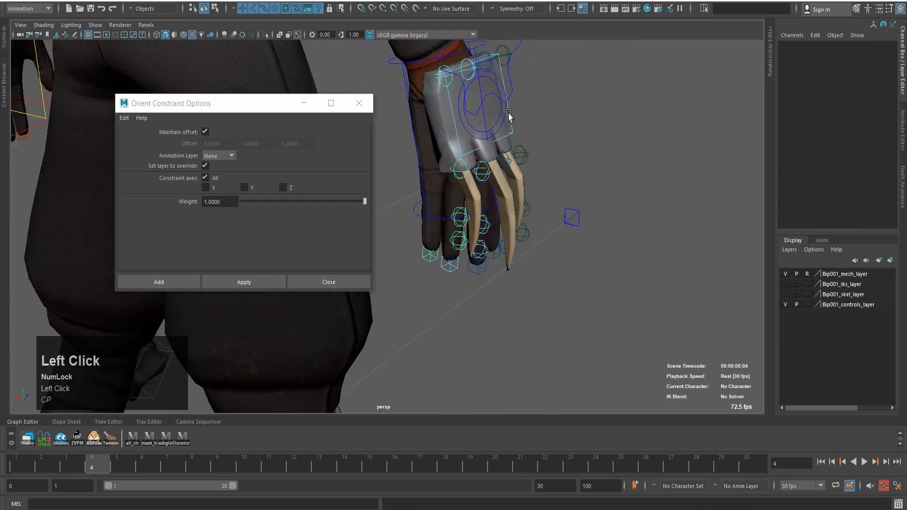
left_click(457, 108)
left_click_drag(475, 147, 465, 142)
scroll(468, 142, "up", 3)
middle_click_drag(468, 142, 548, 187, "alt")
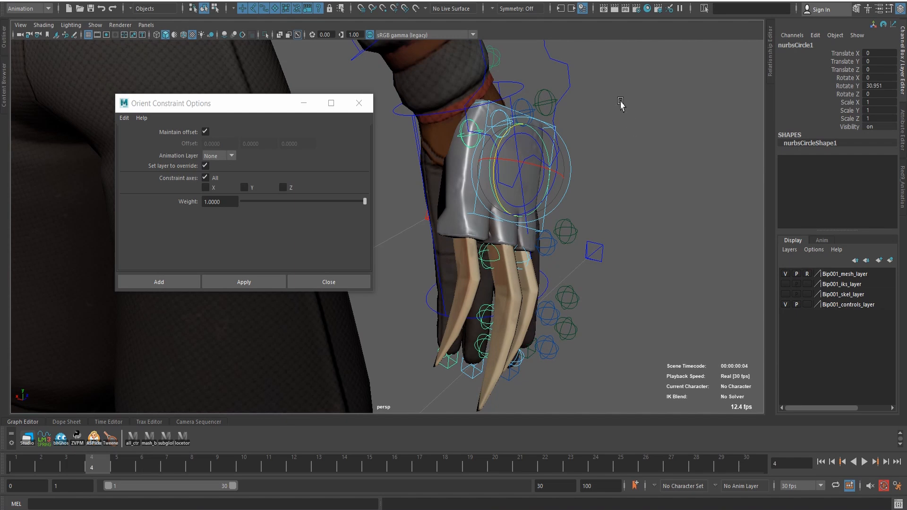
Undo the test rotation and the orient constraint on the claw guard control.
key("z")
key("z")
key("z")
key("z")
key("z")
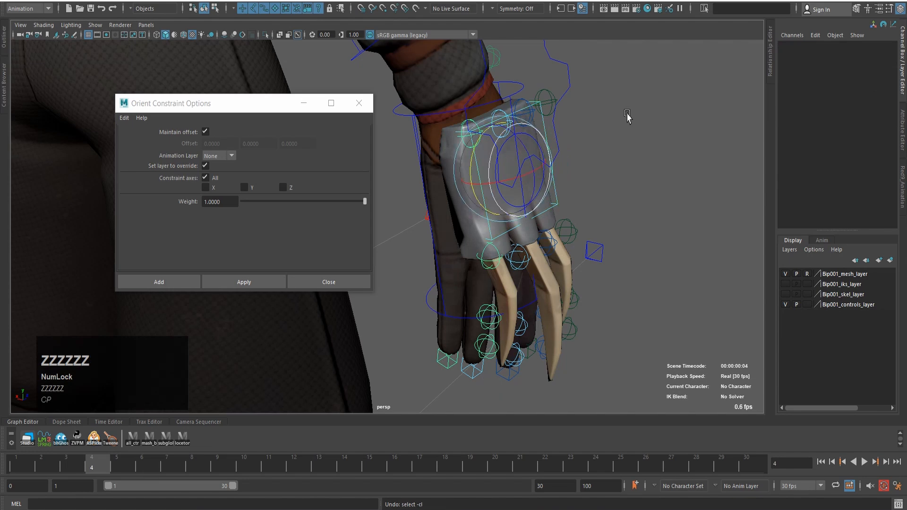
key("z")
Orient-constrain the pinky base control CN_Bip001_Pinky_R to the outer circle with maintained offset on all axes.
left_click(630, 124)
left_click_drag(631, 126, 472, 129, "alt")
left_click(546, 138)
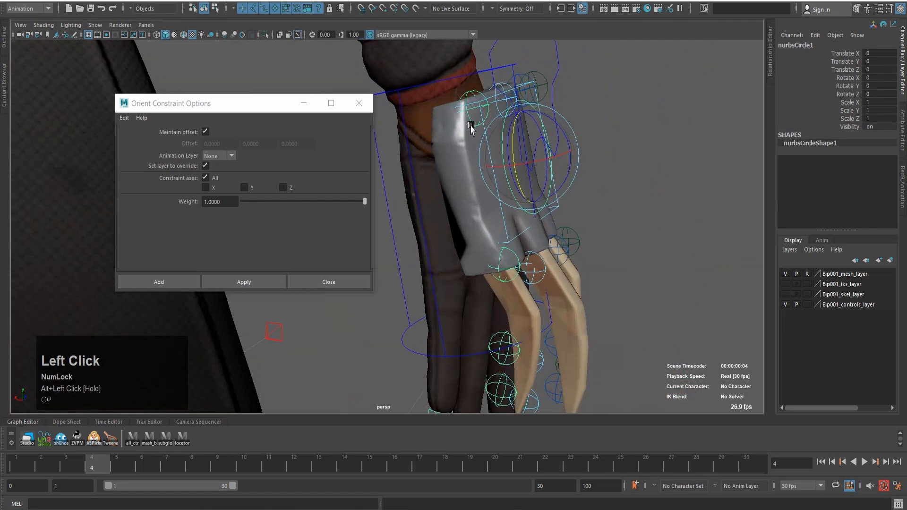
key("shift")
left_click(467, 97, "shift")
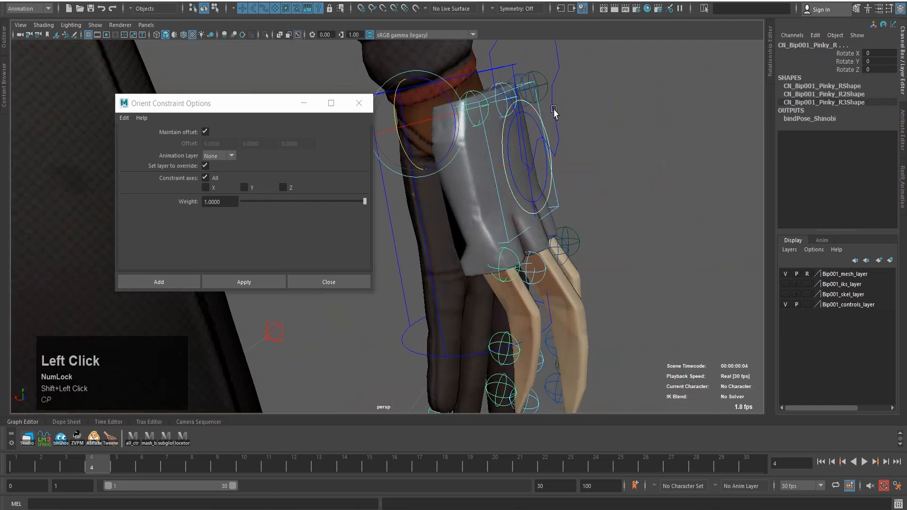
scroll(626, 128, "down", 2)
scroll(528, 170, "up", 2)
left_click_drag(528, 171, 577, 161, "alt")
left_click(610, 139)
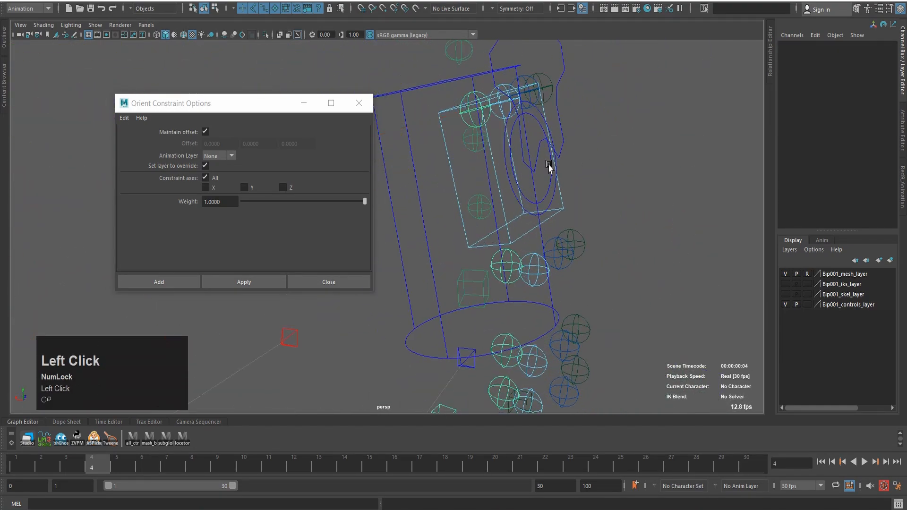
left_click(510, 182)
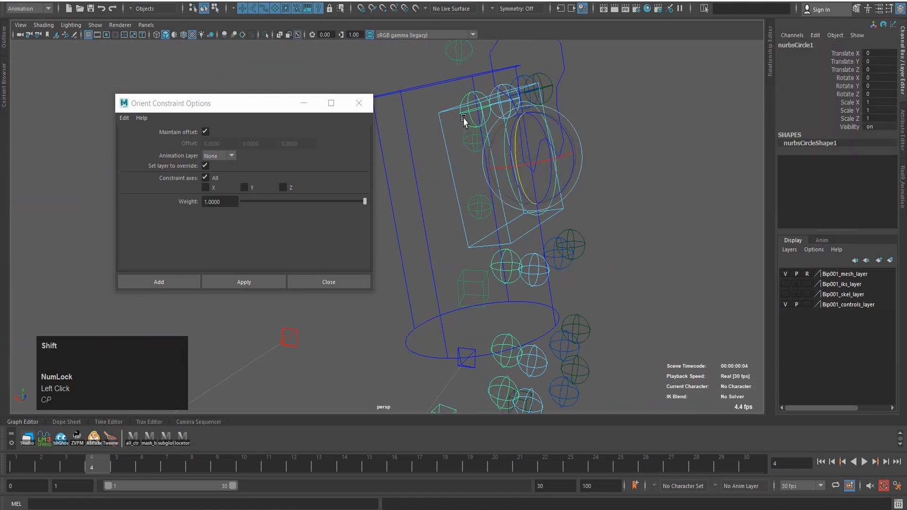
left_click(528, 134, "shift")
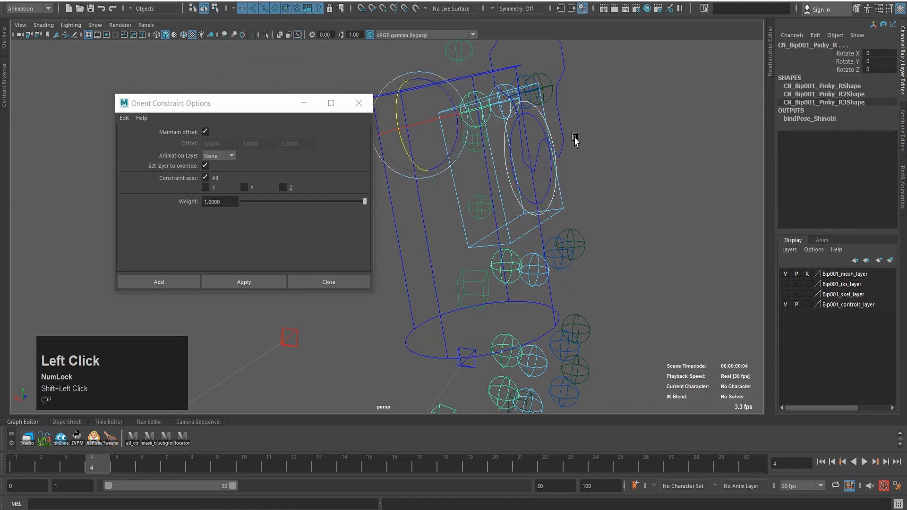
left_click(242, 282)
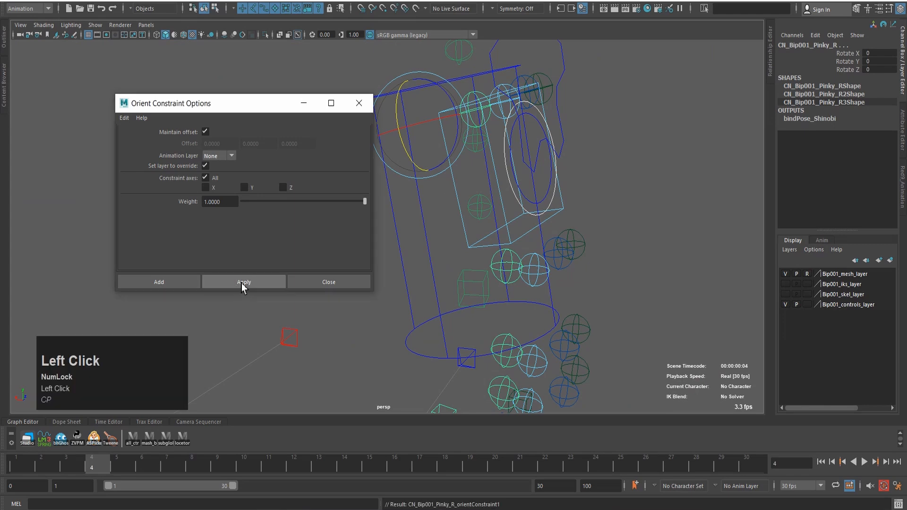
Test-rotate the outer circle about 16 degrees around Y with the mesh shown, and reset Rotate Y to 0.
left_click(593, 182)
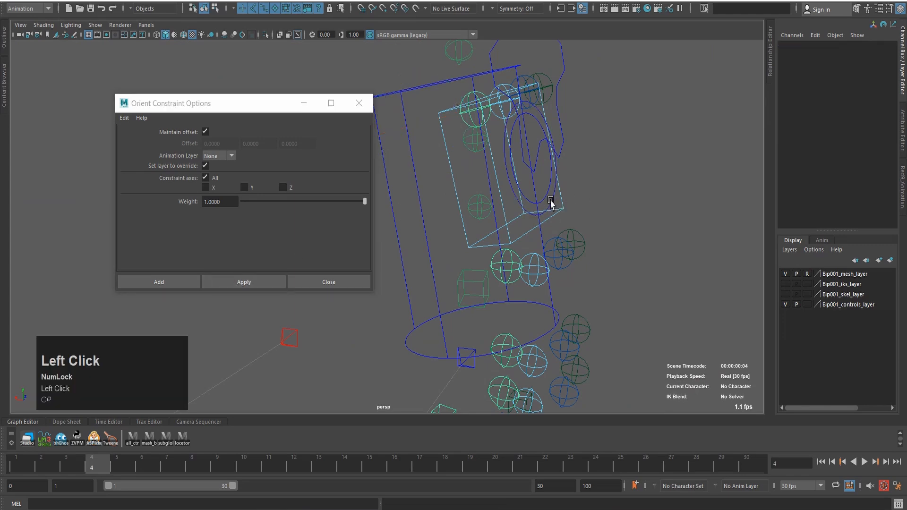
left_click(551, 200)
mouse_move(573, 224)
left_mouse_down("alt")
mouse_move(559, 207)
mouse_move(559, 182)
left_mouse_up("alt")
key("z")
scroll(636, 236, "down", 2)
key("alt+2")
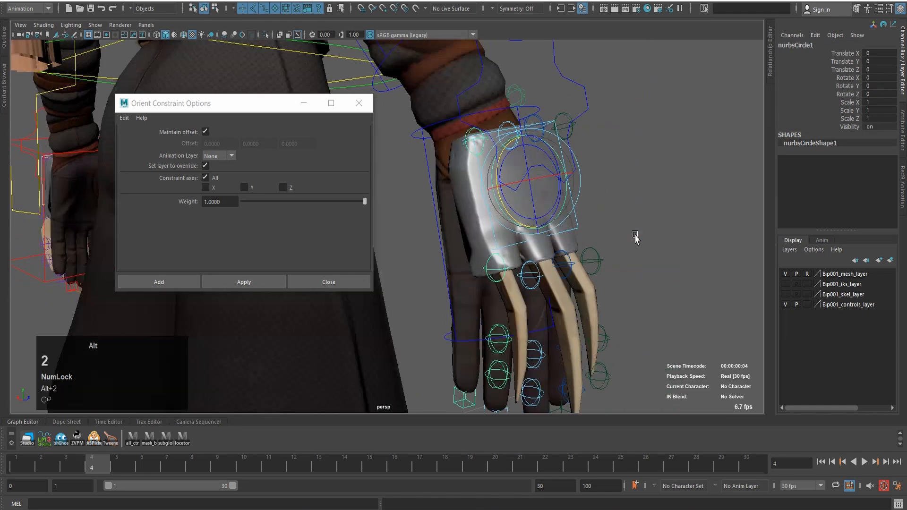
left_click_drag(520, 223, 558, 241)
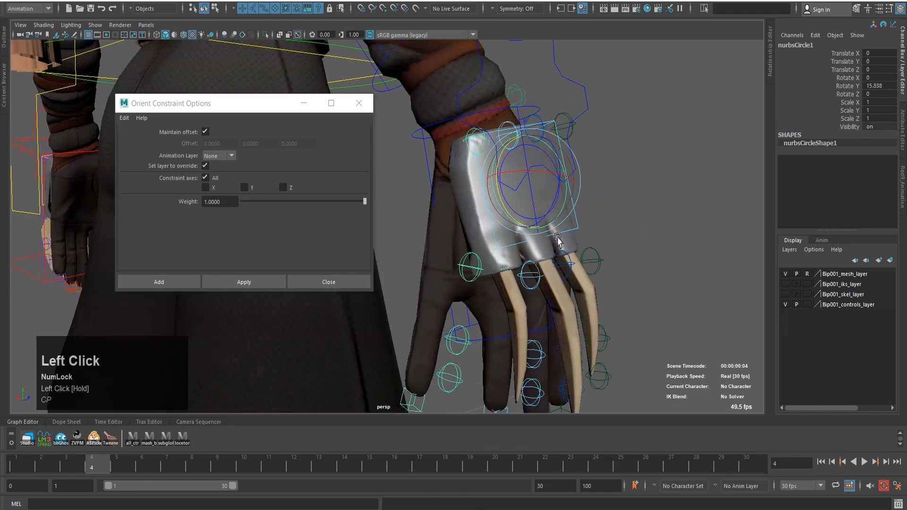
left_click(889, 86)
key("Return")
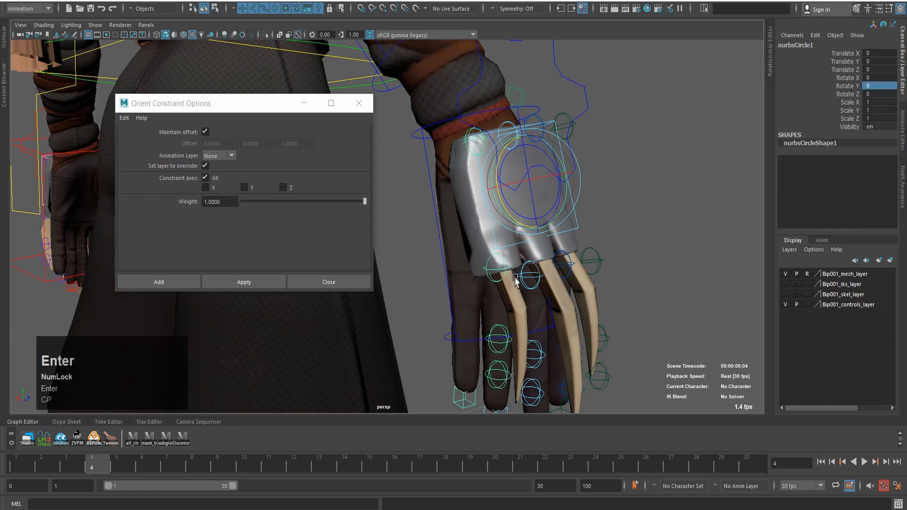
Set a rotation key on the outer circle at frame 1.
left_click(19, 461)
key("s")
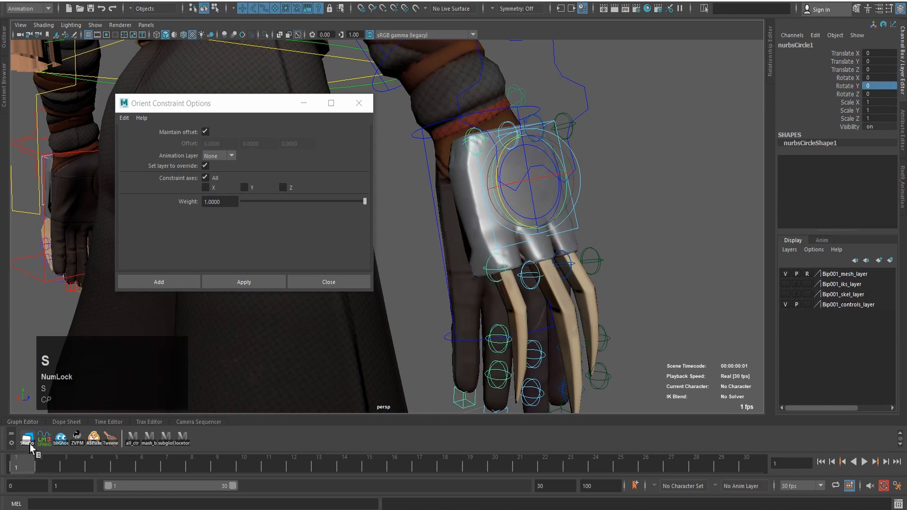
key("s")
key("s")
At frame 15, rotate the outer circle to about 70 degrees around Y and set Rotate X and Rotate Z to 0.
scroll(606, 198, "up", 2)
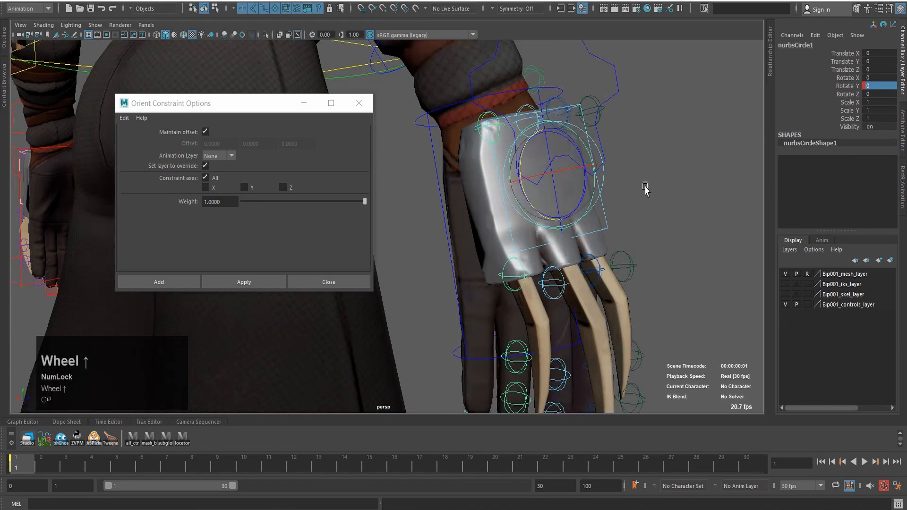
left_click_drag(624, 199, 456, 294, "alt")
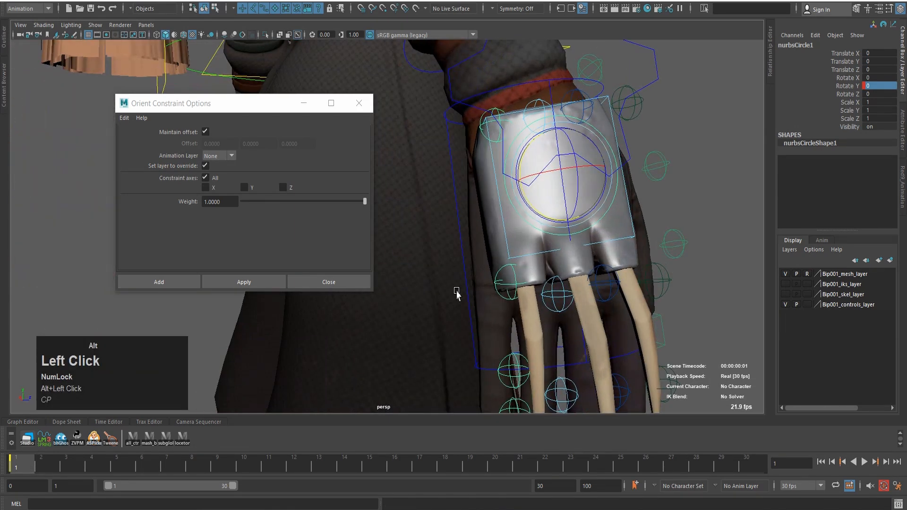
left_click(369, 466)
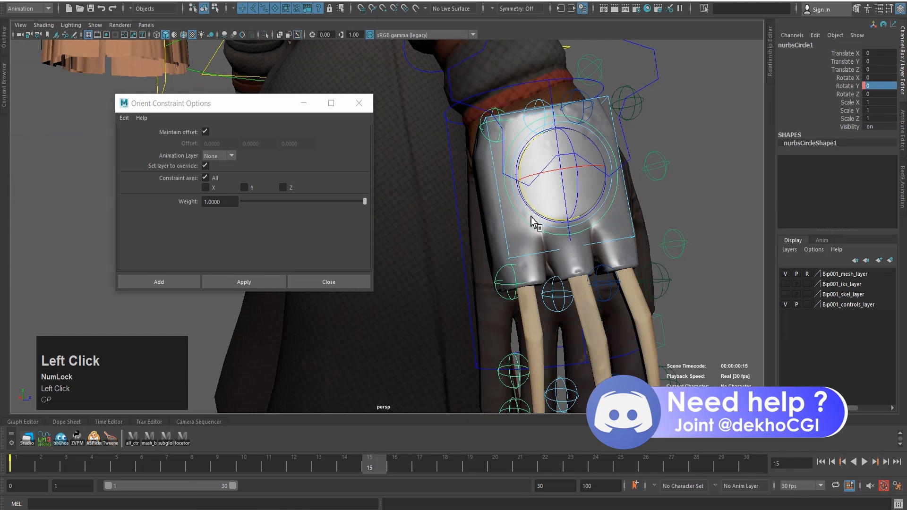
left_click_drag(522, 202, 506, 156)
scroll(548, 183, "down", 1)
middle_click_drag(556, 185, 738, 159, "alt")
left_click(880, 77)
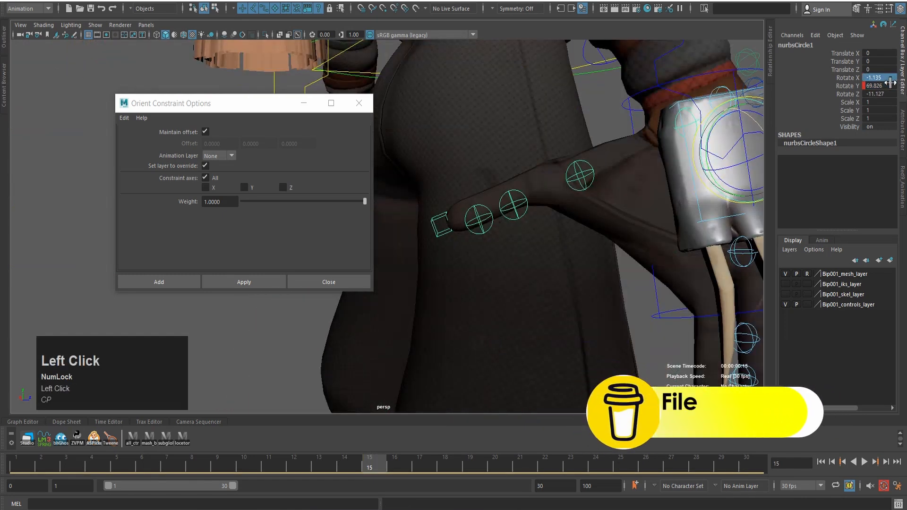
type("0")
key("Return")
left_click(880, 95)
type("0")
key("Return")
Rotate the outer circle further to about 75 degrees around Y, key it at frame 15 and scrub back toward the start.
middle_click_drag(569, 178, 456, 165, "alt")
left_click(888, 87)
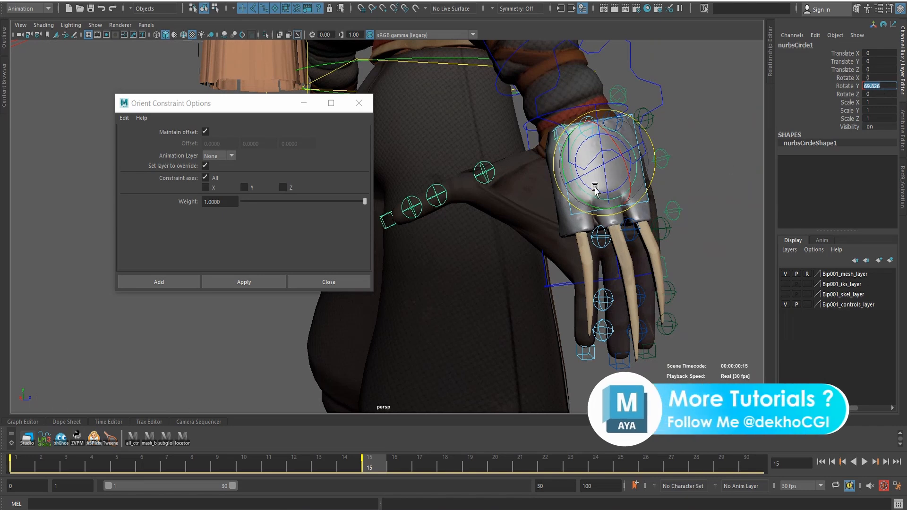
left_click_drag(558, 194, 551, 195)
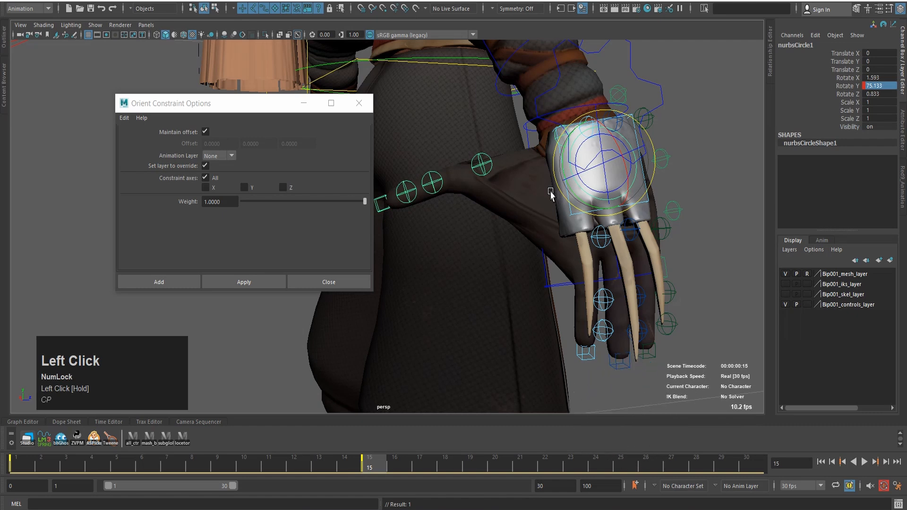
key("s")
key("s")
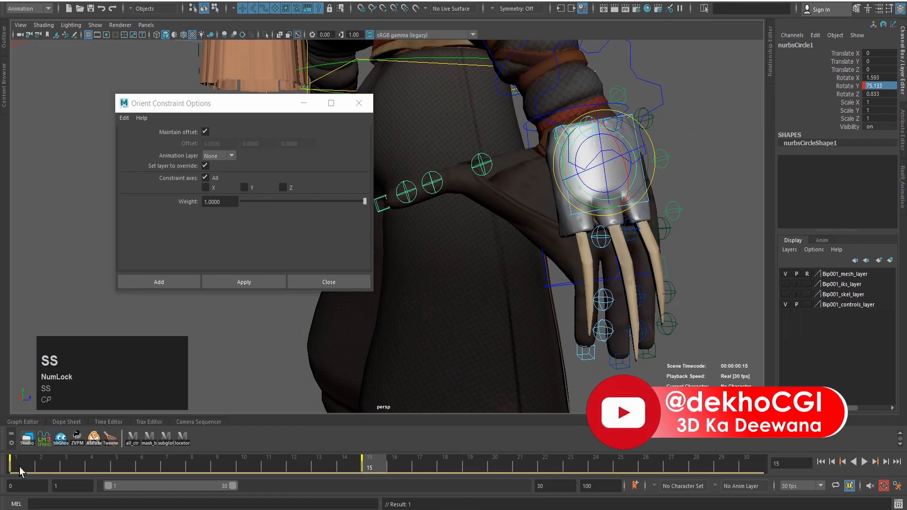
left_click(56, 469)
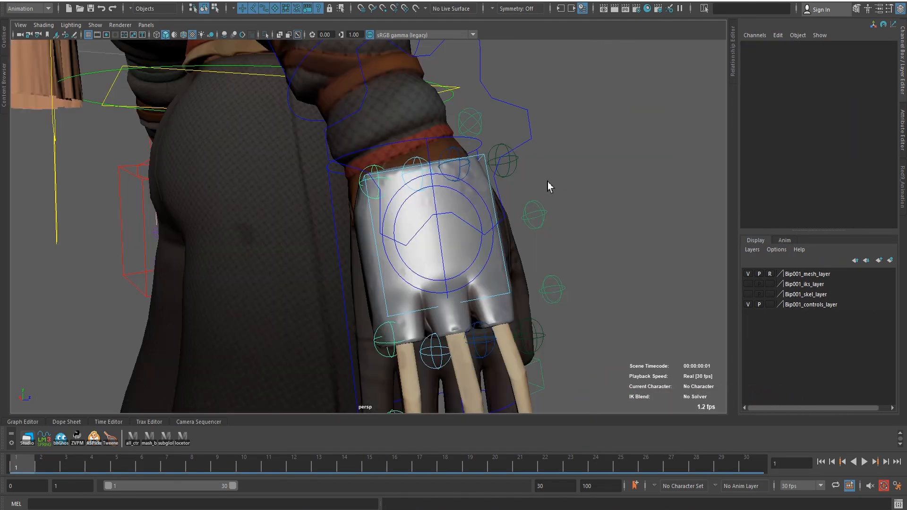
scroll(433, 202, "up", 2)
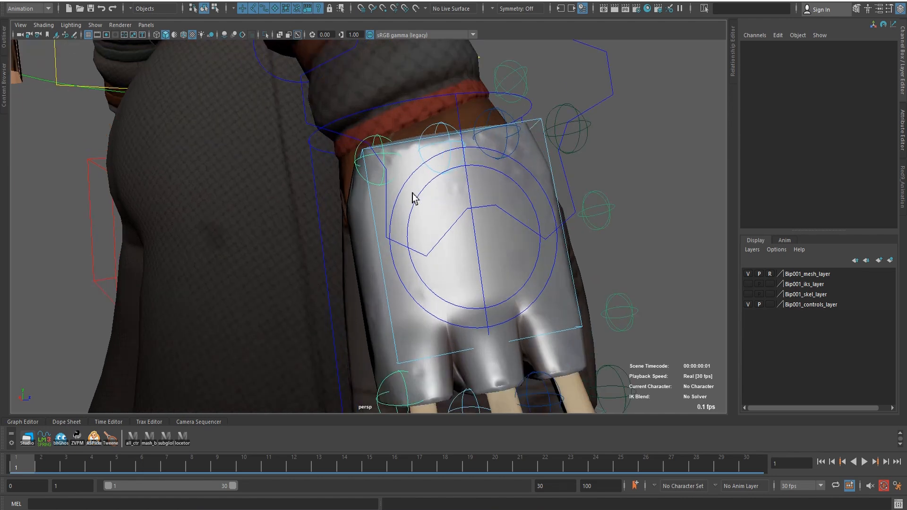
Orient-constrain the ring finger's base control to both circles on the claw guard, with Maintain offset enabled on all axes.
left_click(414, 190)
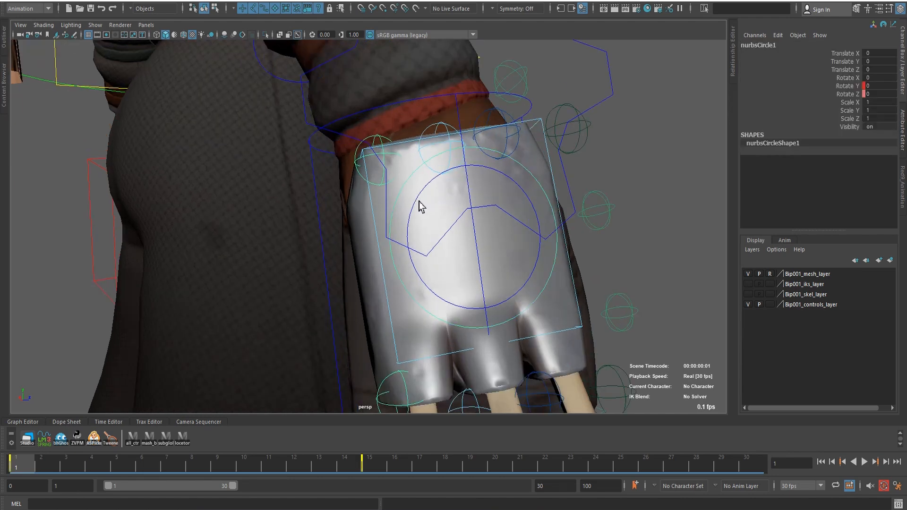
left_click(416, 205, "shift")
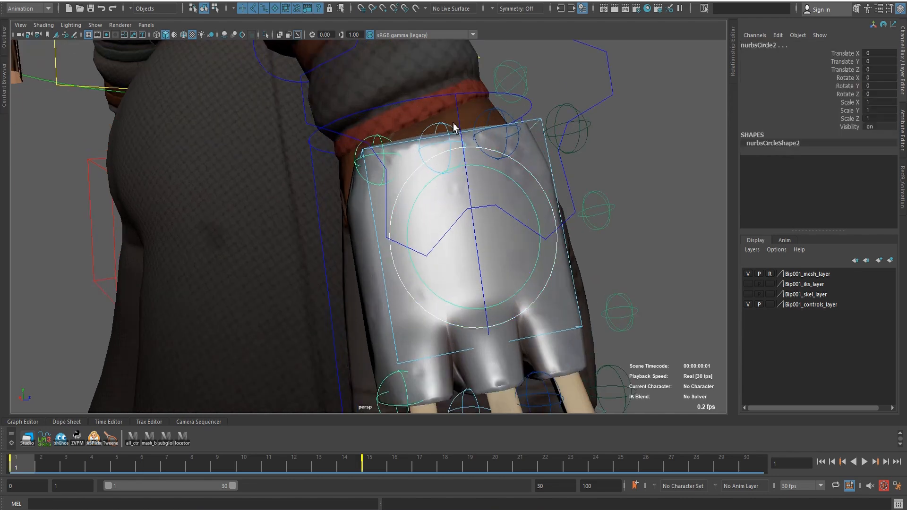
left_click(450, 143, "shift")
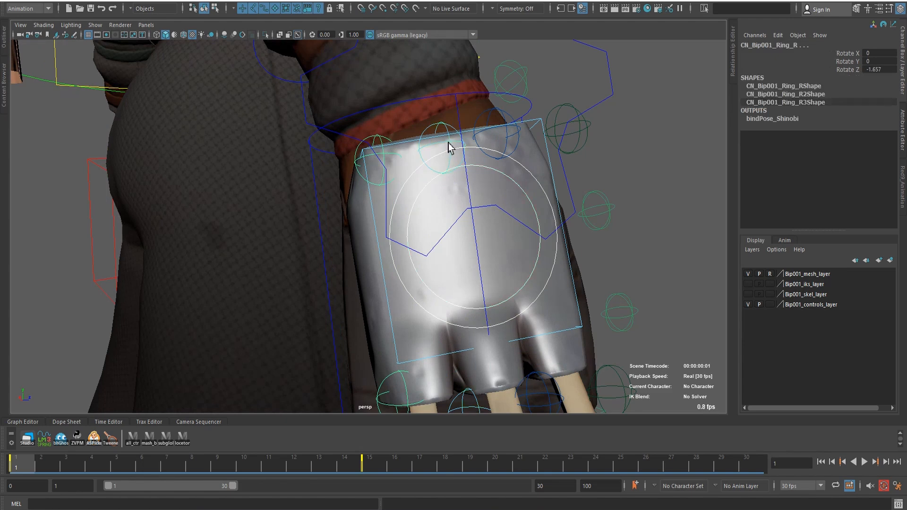
left_click_drag(446, 146, 461, 150, "alt")
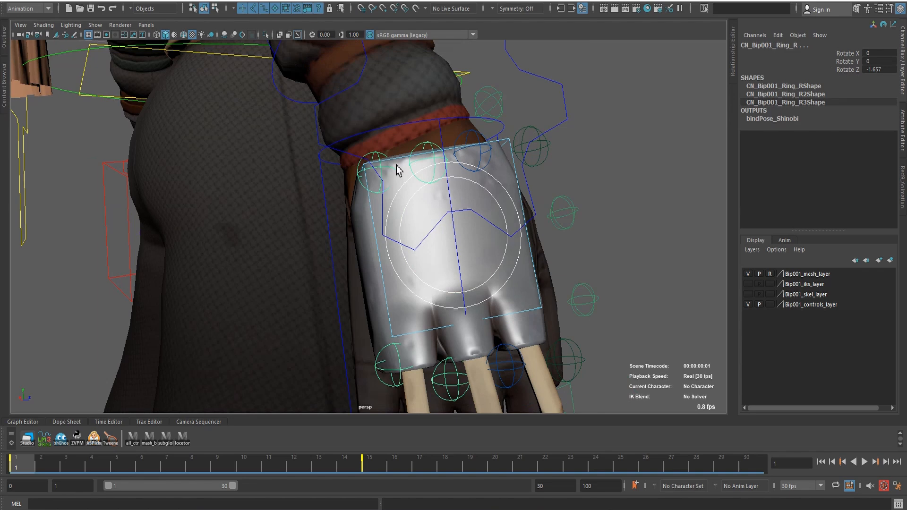
key("ctrl+shift+o")
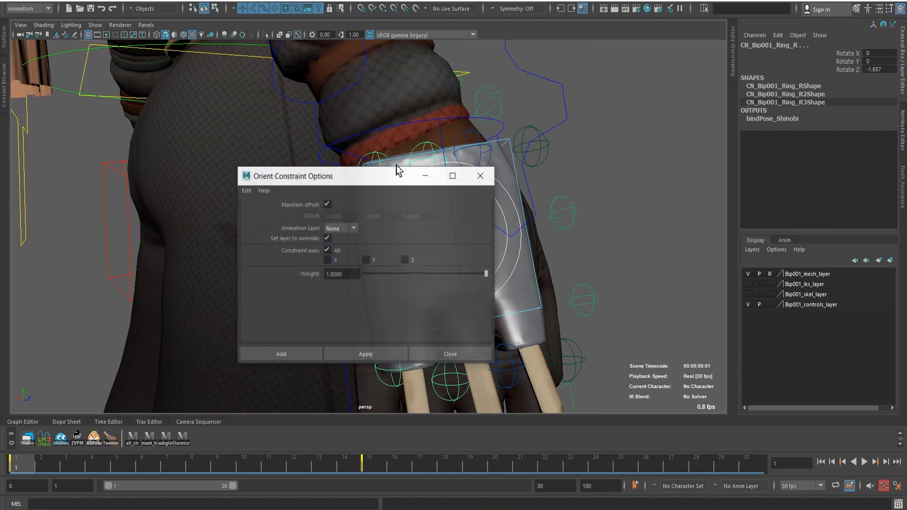
left_click_drag(331, 176, 144, 128)
left_click(188, 307)
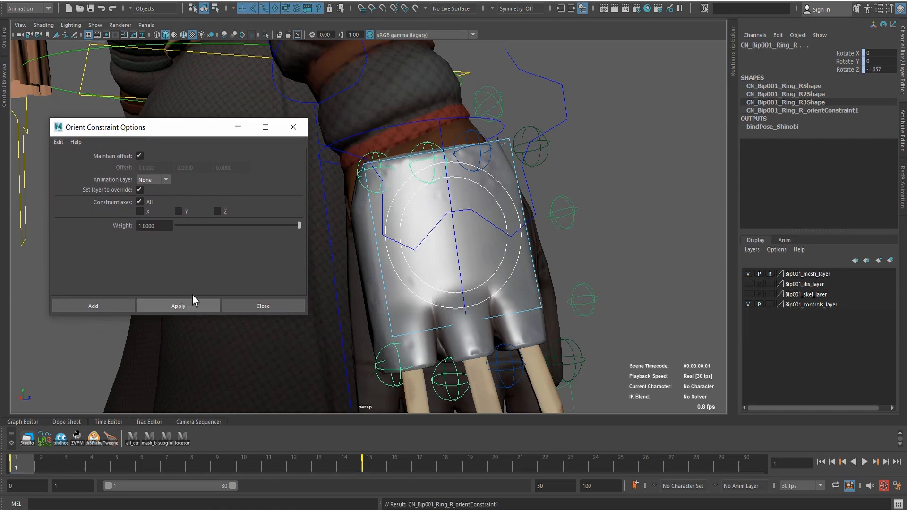
Check the ring finger's rotation at frame 15 and return to frame 1.
scroll(476, 264, "down", 7)
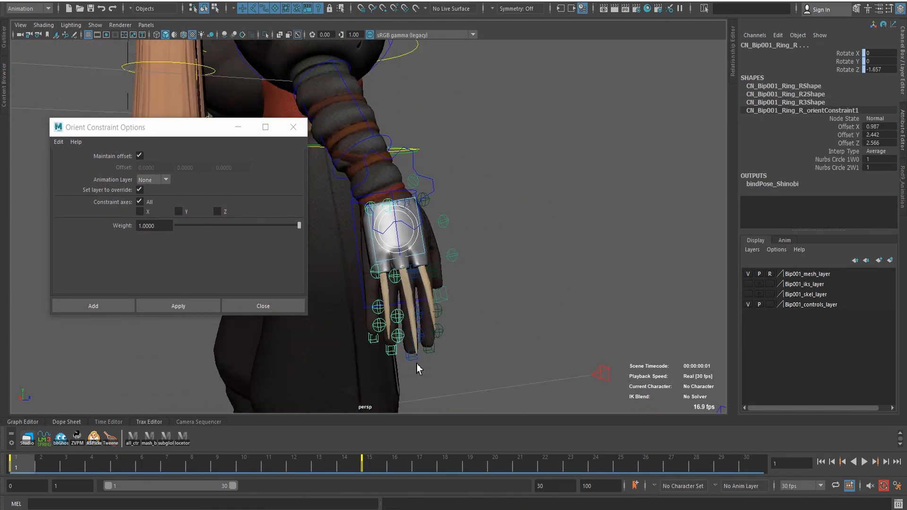
left_click(376, 468)
left_click_drag(398, 343, 482, 293, "alt")
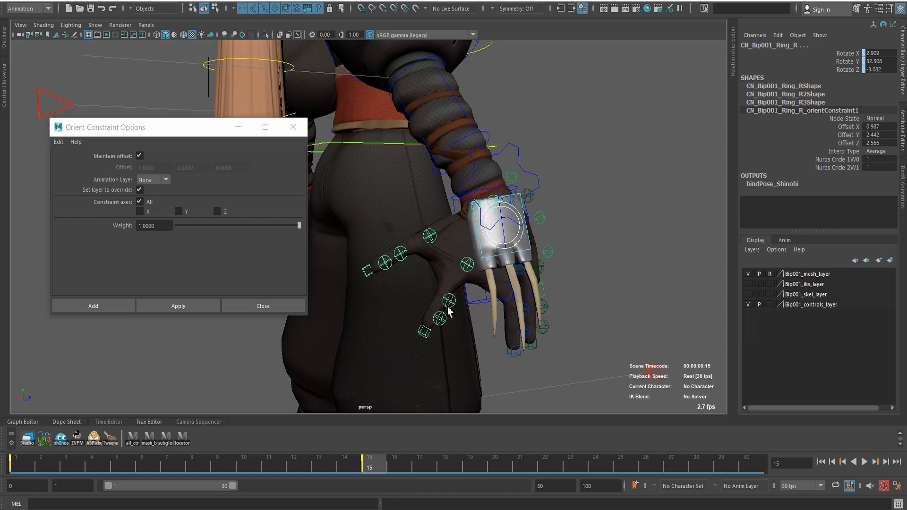
scroll(516, 220, "up", 3)
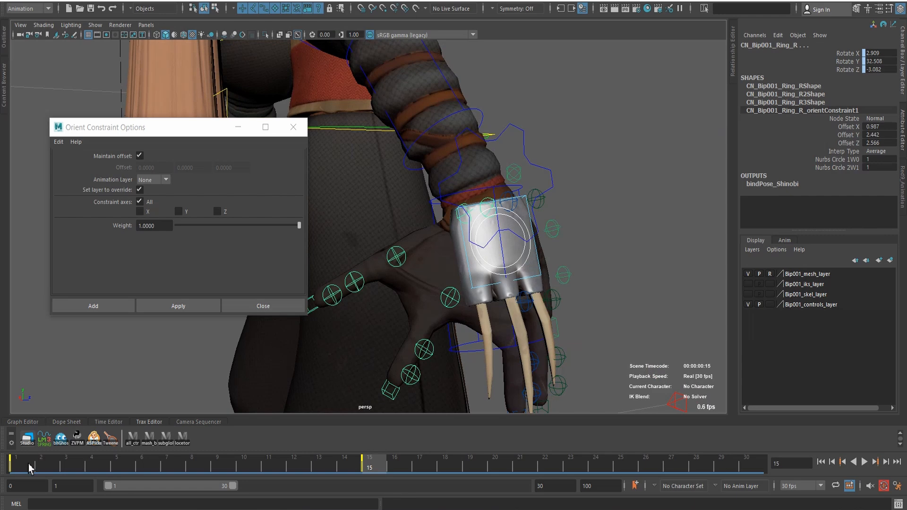
left_click(29, 468)
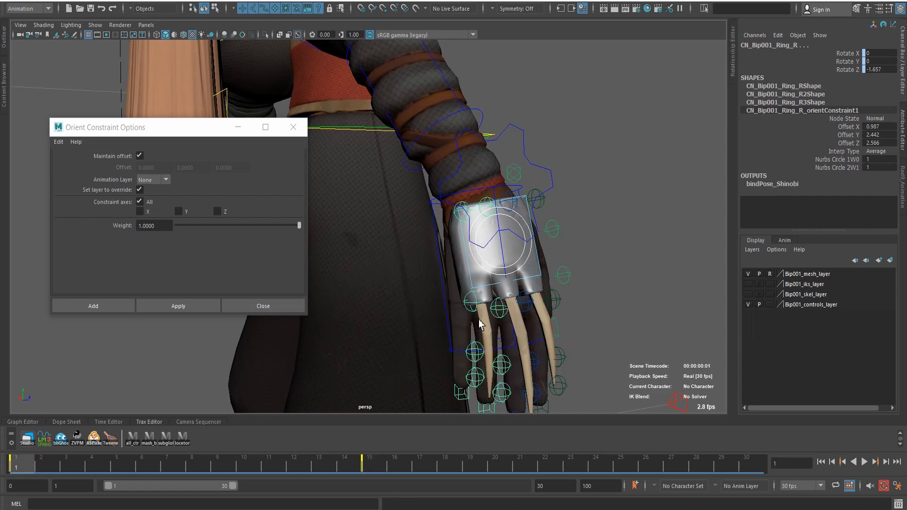
Orient-constrain the middle finger's base control to both the inner and outer circles with the same constraint options.
scroll(480, 324, "up", 4)
middle_click_drag(521, 274, 392, 303, "alt")
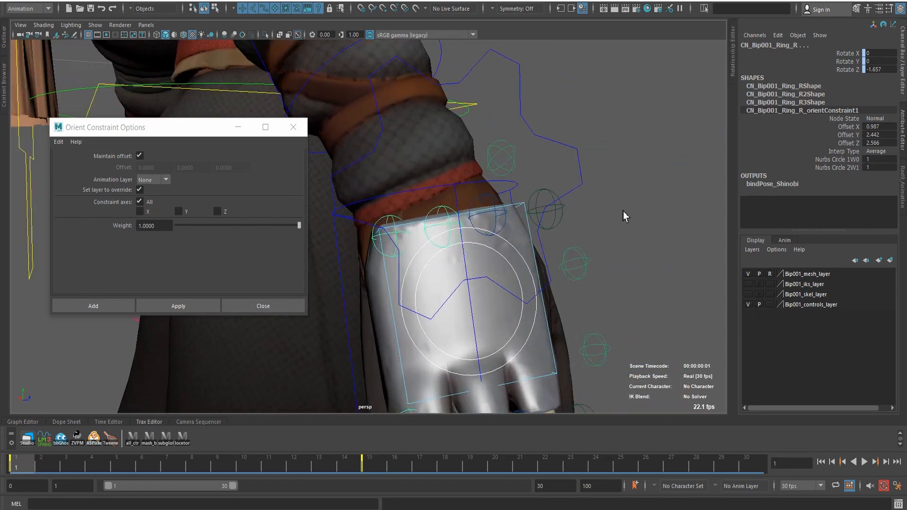
left_click(613, 217)
scroll(601, 238, "up", 5)
left_click(594, 266)
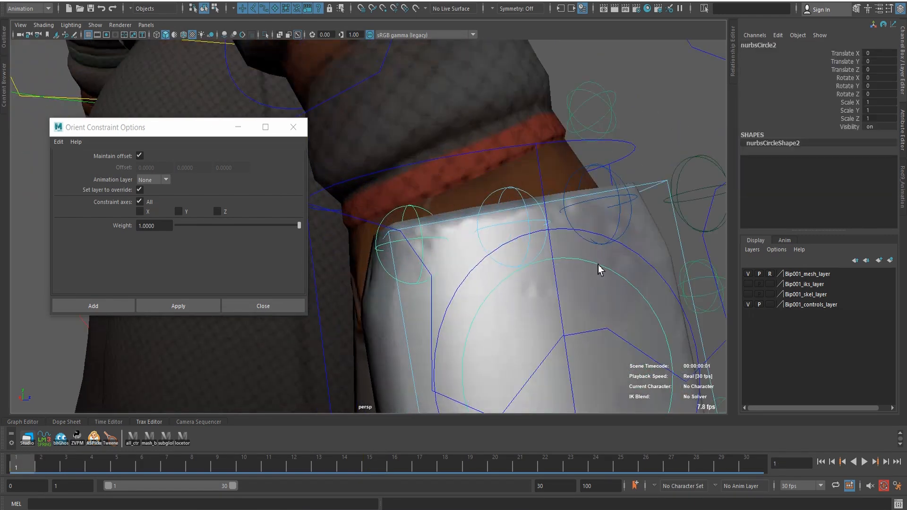
left_click(634, 254, "shift")
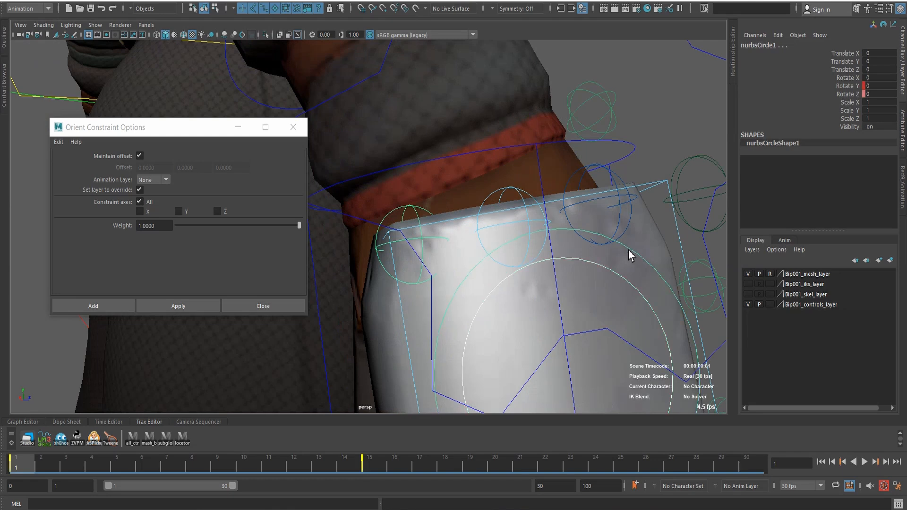
left_click(619, 203, "shift")
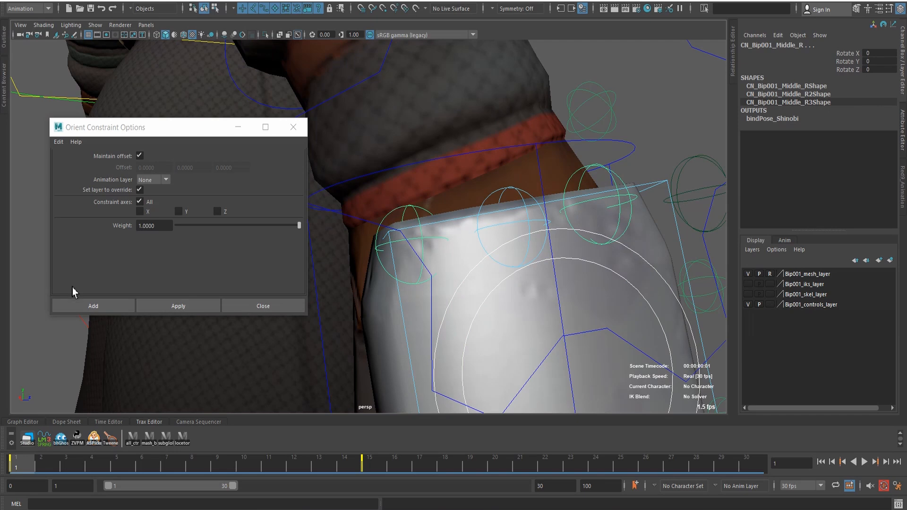
left_click(171, 310)
Go to frame 15 and check how the constrained fingers follow the outer circle's rotation.
scroll(559, 245, "down", 3)
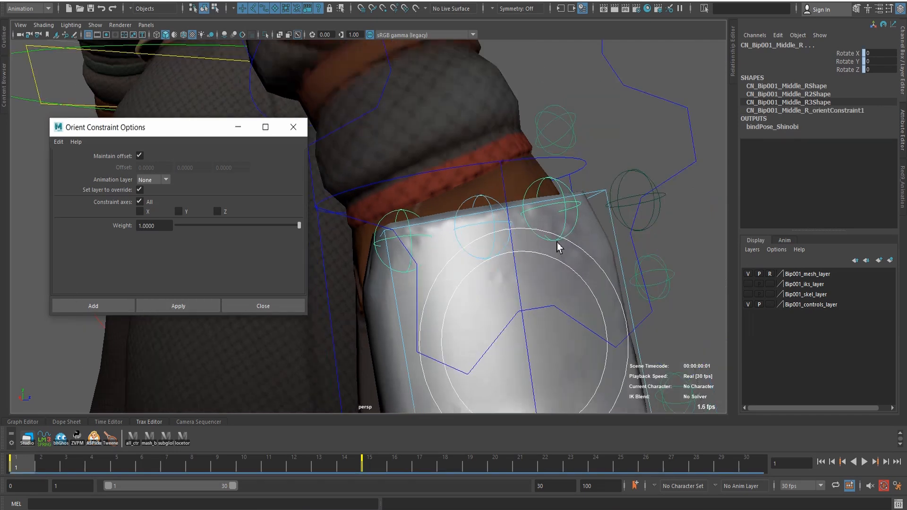
left_click(681, 147)
scroll(556, 243, "down", 3)
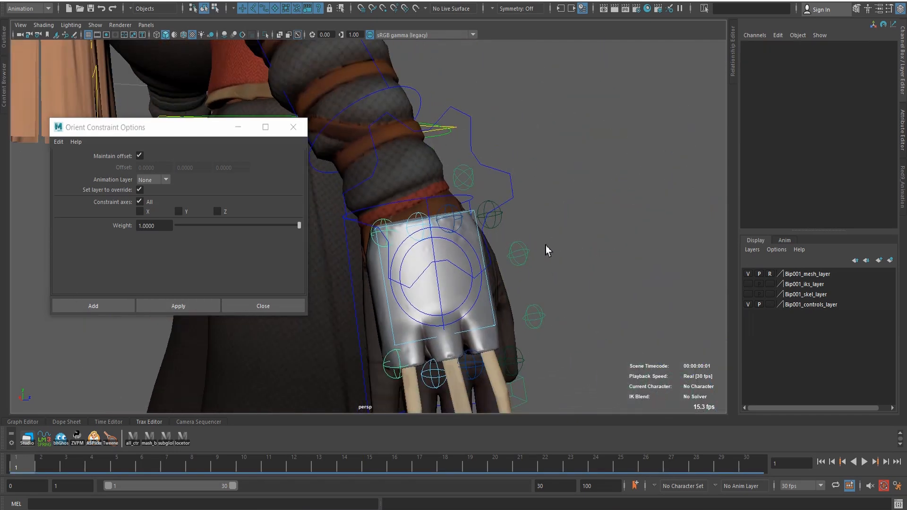
left_click(378, 472)
scroll(531, 255, "down", 3)
middle_click_drag(428, 301, 534, 266, "alt")
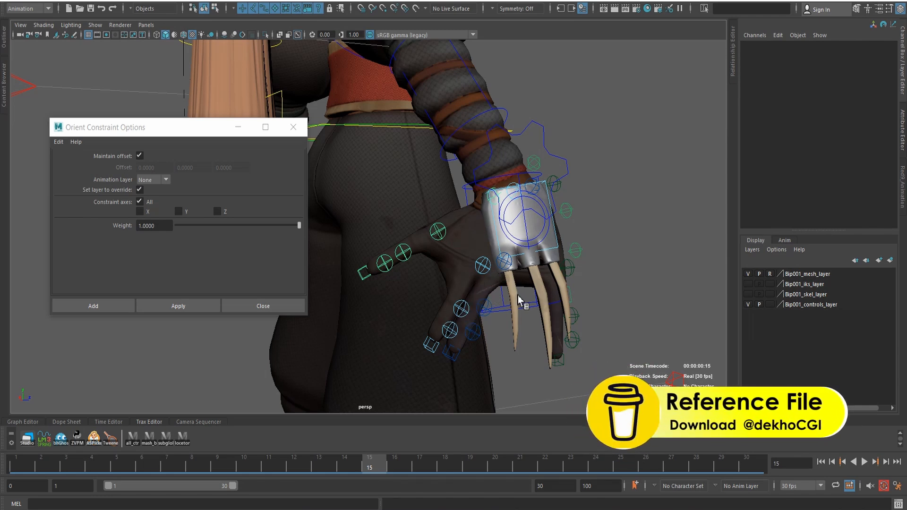
Set the Nurbs Circle 2W0 weight of the middle finger's orient constraint to 2.5.
left_click(515, 239)
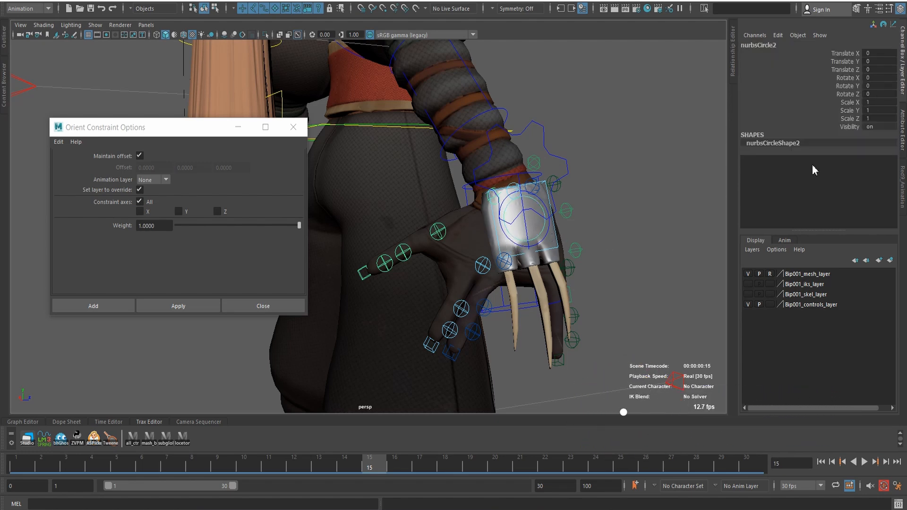
left_click(617, 138)
scroll(633, 170, "up", 3)
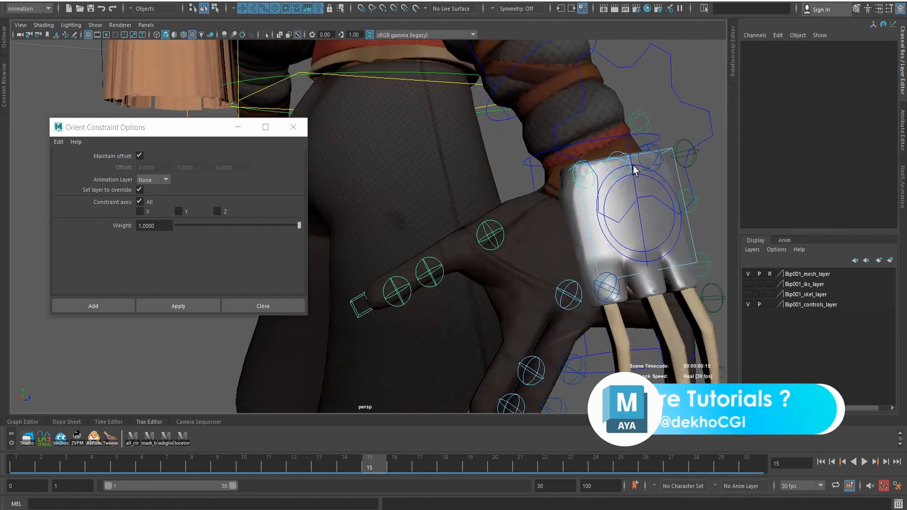
left_click(660, 166)
left_click_drag(659, 167, 624, 170, "alt")
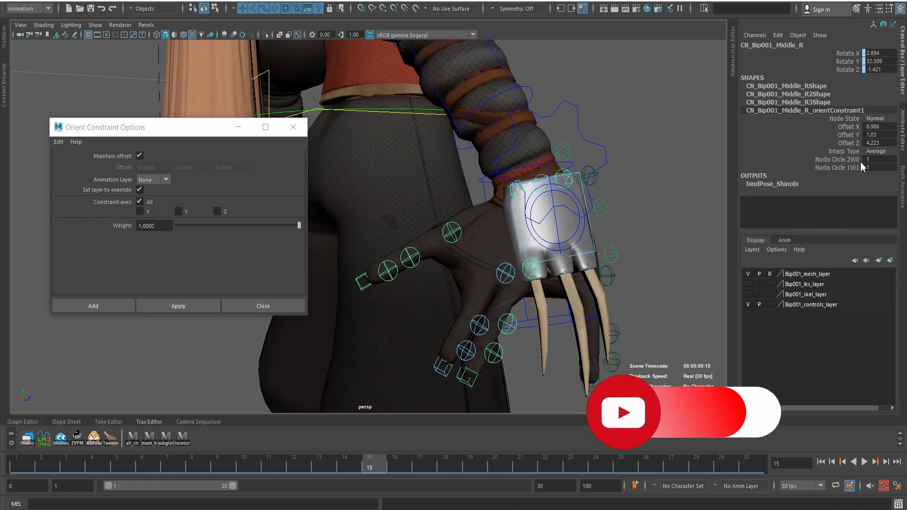
left_click(839, 162)
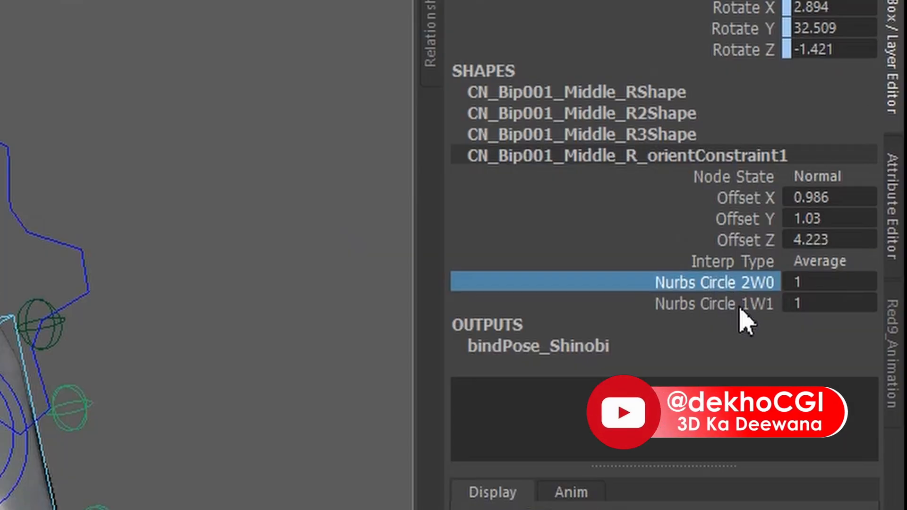
left_click(753, 303)
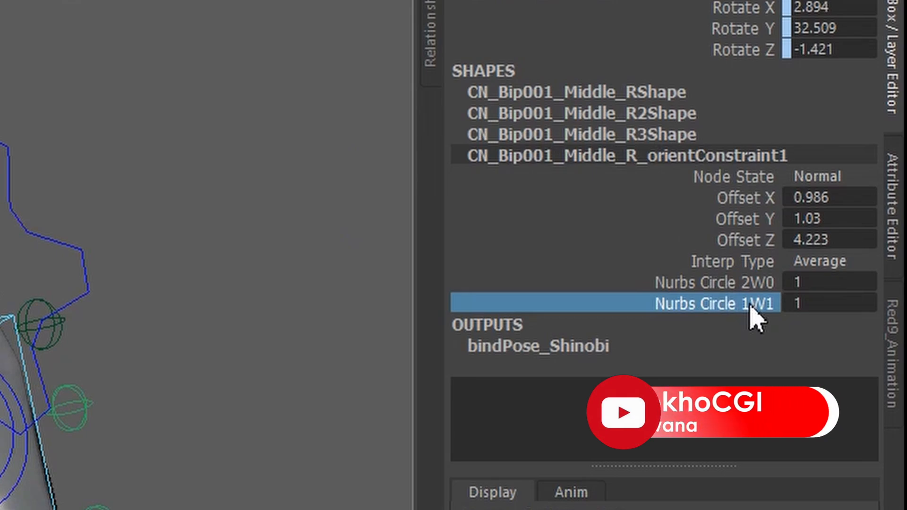
left_click(756, 284)
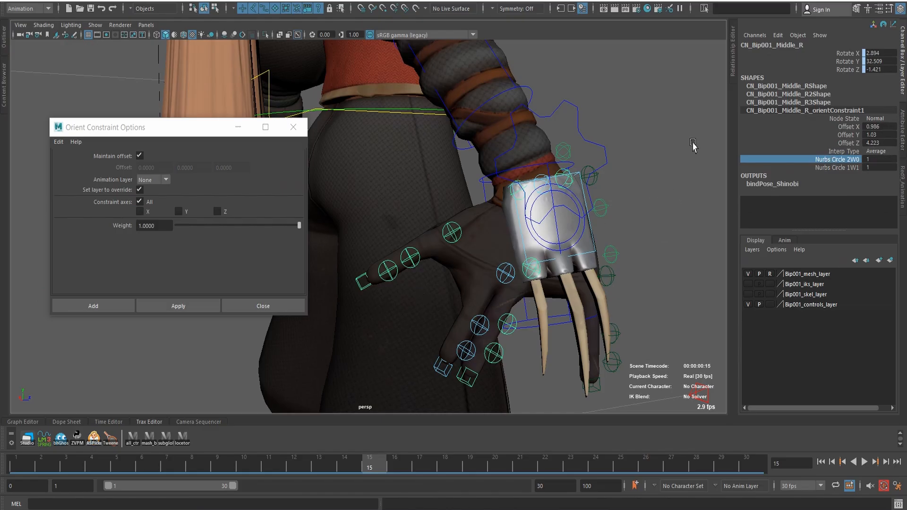
middle_click_drag(691, 141, 677, 166)
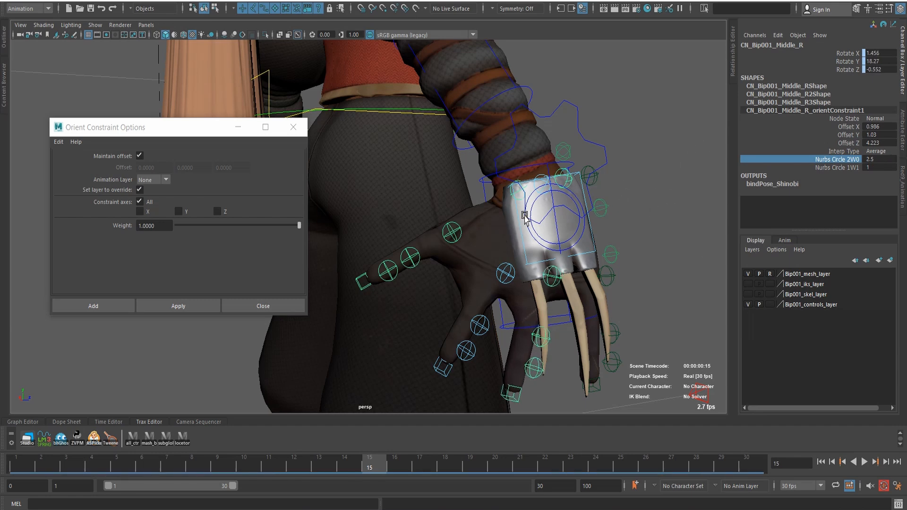
Set the Nurbs Circle 2W1 weight of the ring finger's orient constraint to 0.7.
right_click_drag(580, 187, 639, 168, "alt")
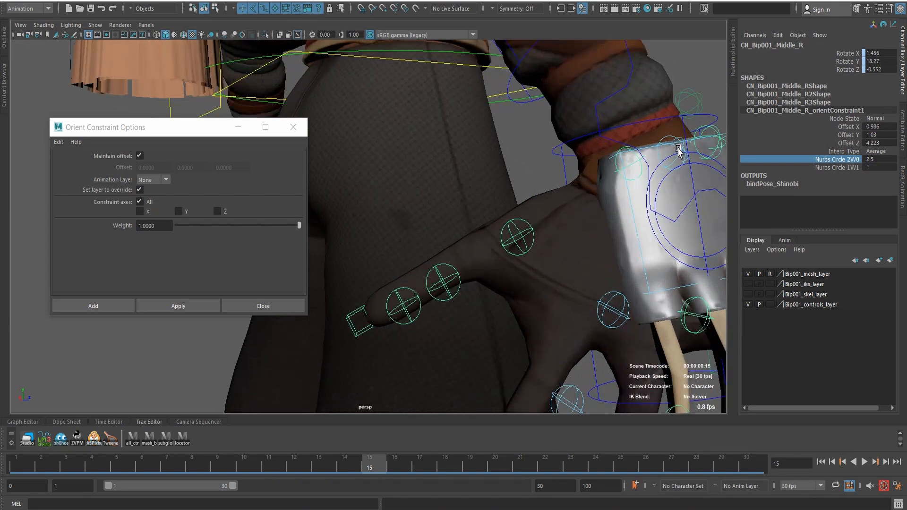
left_click(680, 152)
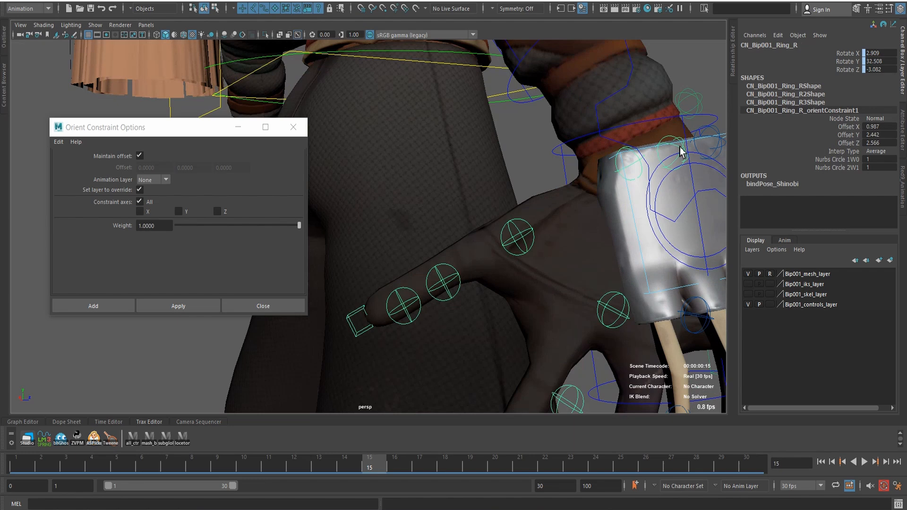
right_click_drag(681, 151, 654, 164, "alt")
left_click(849, 168)
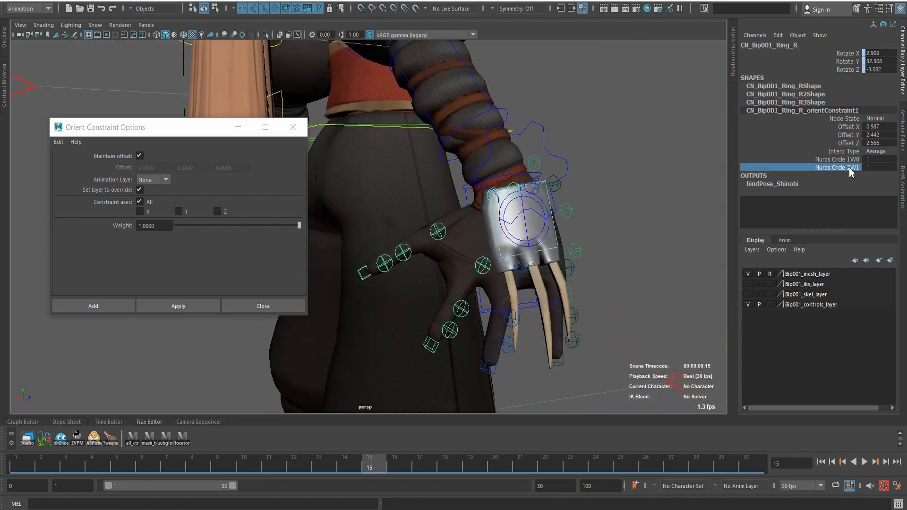
middle_click_drag(540, 141, 537, 138)
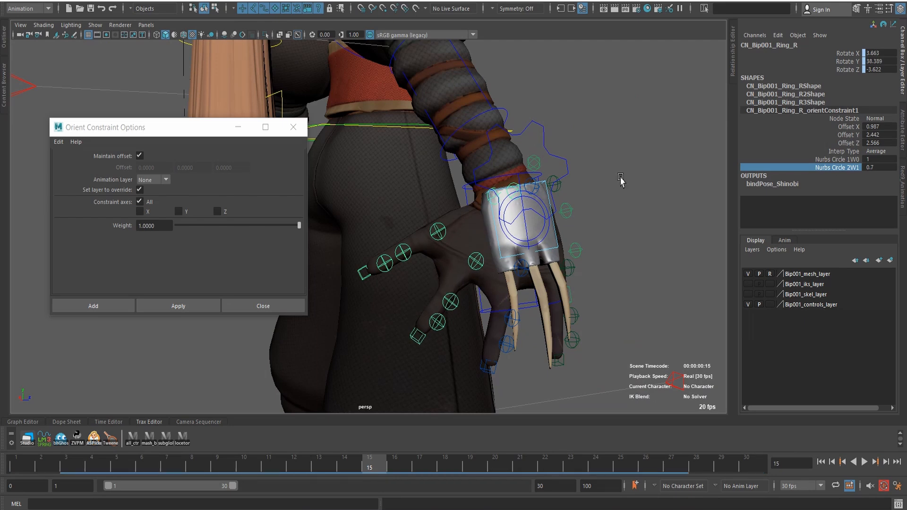
Inspect the spread fingers at frame 15 and compare them with the pose at frame 1.
left_click_drag(658, 199, 612, 212, "alt")
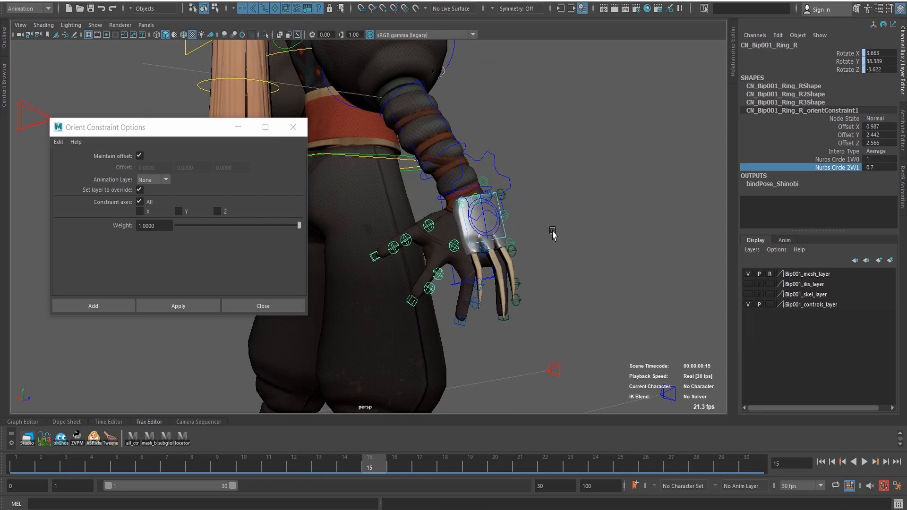
scroll(569, 228, "up", 3)
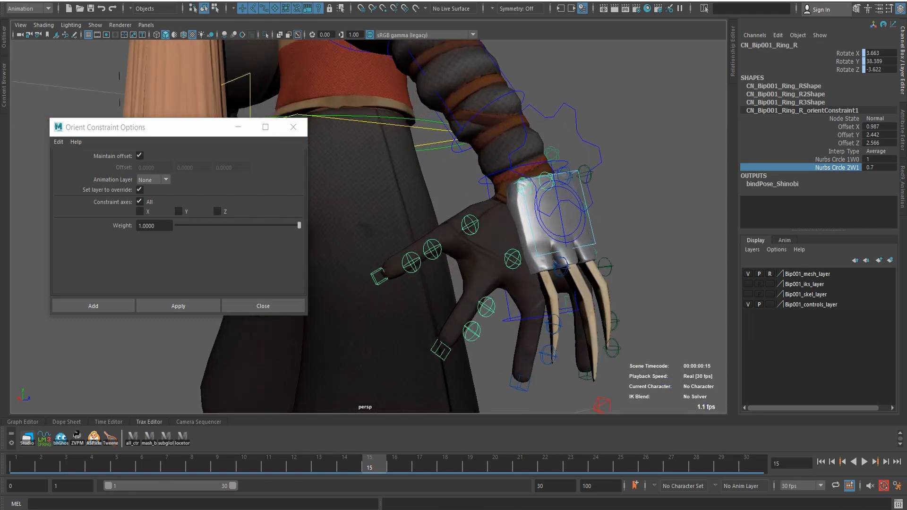
left_click(23, 463)
right_click_drag(721, 282, 689, 289, "alt")
left_click_drag(689, 289, 653, 287, "alt")
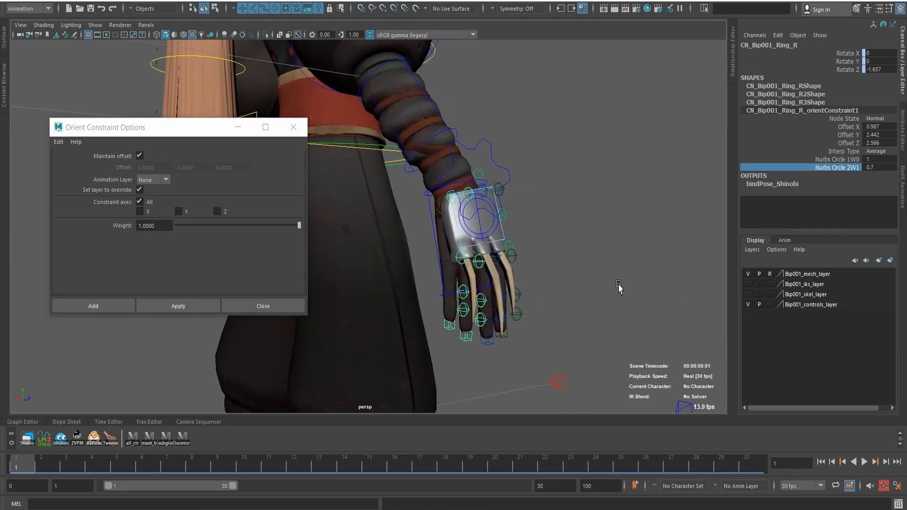
Put the inner circle on a new display layer and hide that layer.
right_click_drag(563, 269, 660, 233, "alt")
left_click_drag(660, 233, 550, 241, "alt")
left_click(553, 244)
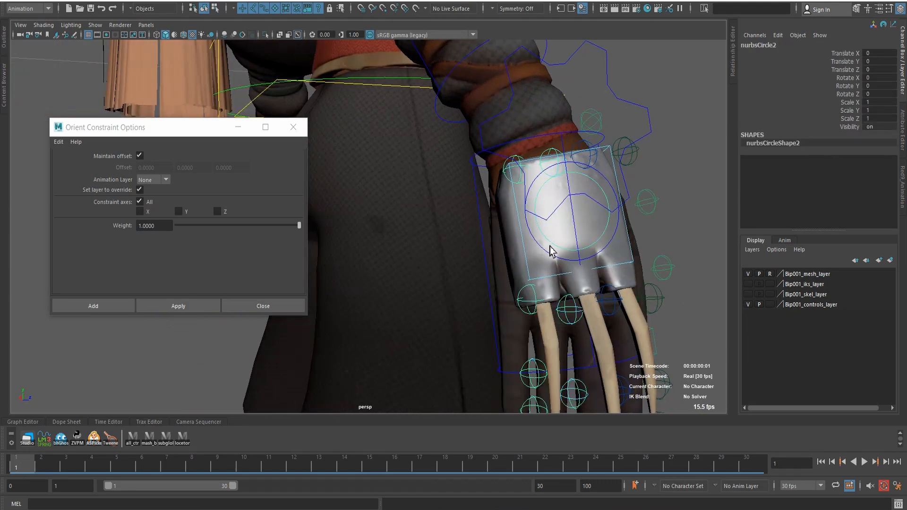
left_click(891, 260)
left_click(703, 134)
right_click_drag(703, 134, 124, 216, "alt")
left_click_drag(526, 220, 562, 222, "alt")
left_click(172, 135)
scroll(639, 220, "up", 5)
Test-rotate the outer circle on the claw guard and undo the rotation.
middle_click_drag(639, 219, 418, 225, "alt")
left_click_drag(418, 225, 378, 240, "alt")
left_click(386, 233)
scroll(518, 208, "down", 7)
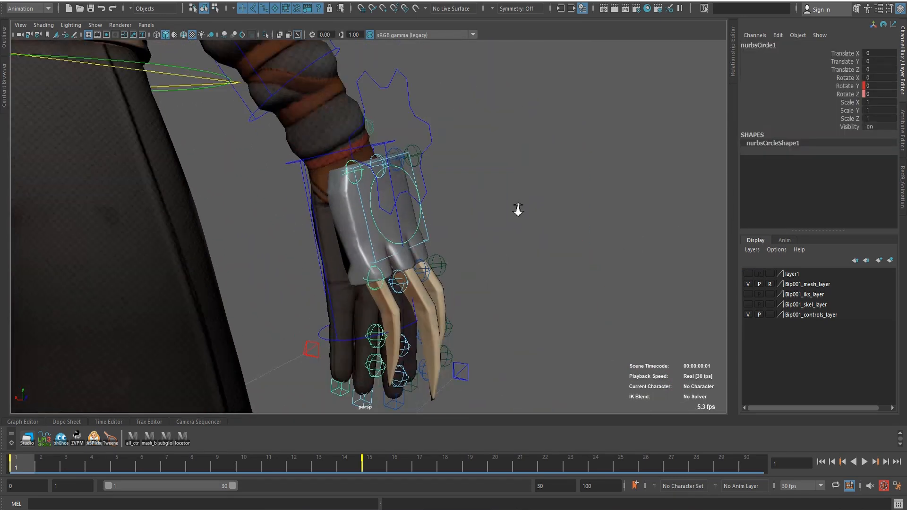
key("e")
left_click_drag(376, 257, 357, 250, "alt")
key("ctrl+z")
Move the right hand's control forward and up so that the elbow bends and the forearm points ahead.
scroll(464, 264, "down", 4)
left_click_drag(465, 264, 430, 140, "alt")
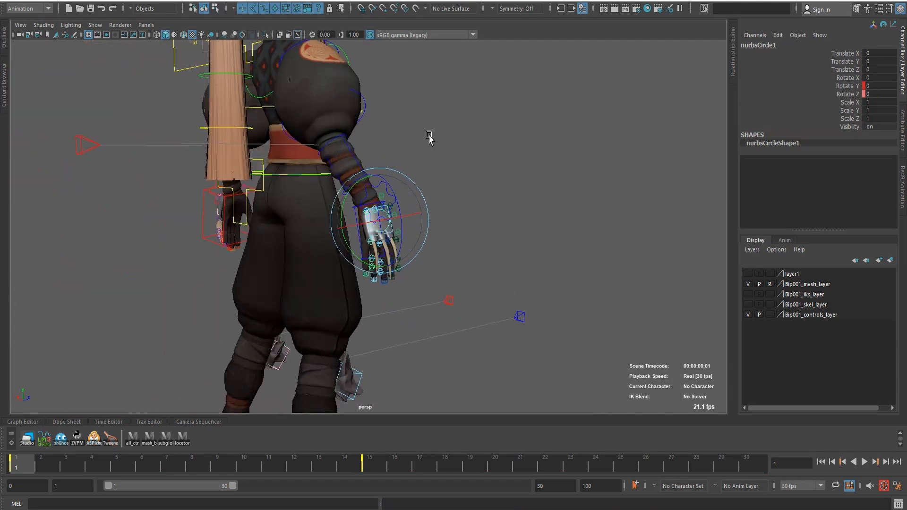
left_click(429, 140)
left_click(320, 183)
left_click_drag(320, 182, 537, 157)
scroll(456, 194, "up", 3)
left_click(538, 158)
middle_click_drag(537, 158, 389, 263, "alt")
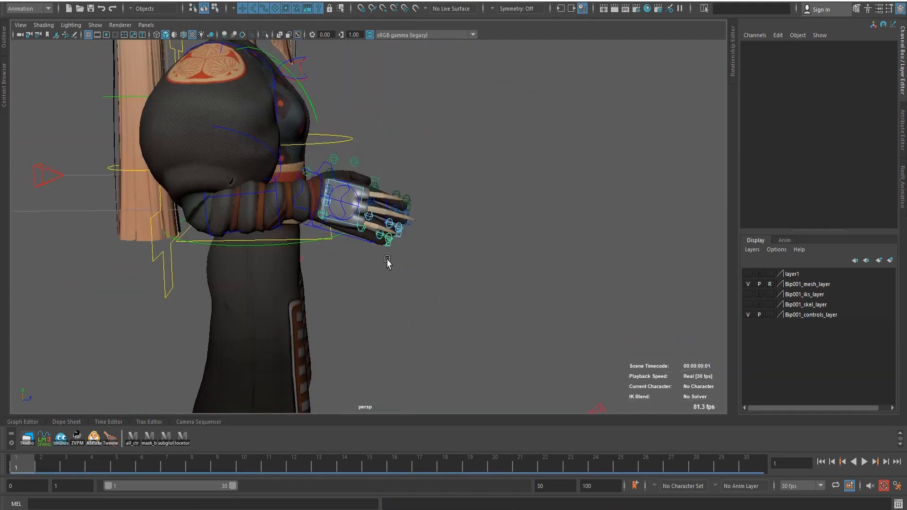
Test-rotate the outer circle on the claw guard with the elbow bent, and undo the rotation.
scroll(389, 263, "up", 3)
left_click(342, 214)
left_click_drag(343, 214, 351, 181)
key("ctrl+z")
key("ctrl+z")
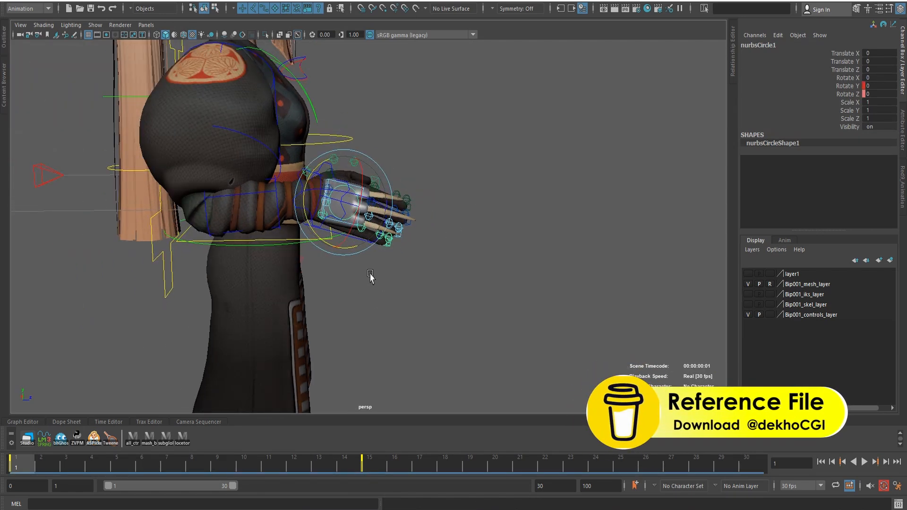
Undo the right forearm's bend so that the arm hangs beside the body.
left_click_drag(370, 278, 423, 276, "alt")
key("ctrl+z")
key("ctrl+z")
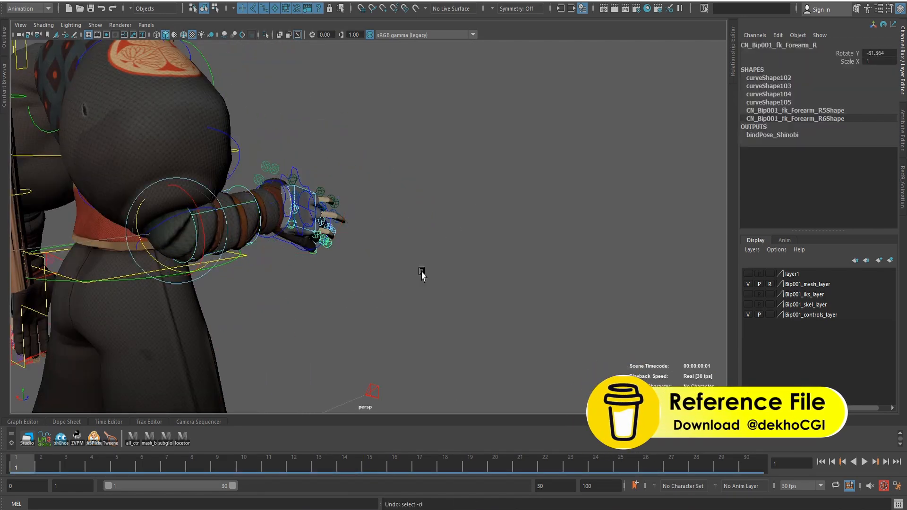
key("ctrl+z")
right_click_drag(424, 275, 371, 250, "alt")
middle_click_drag(371, 250, 458, 182, "alt")
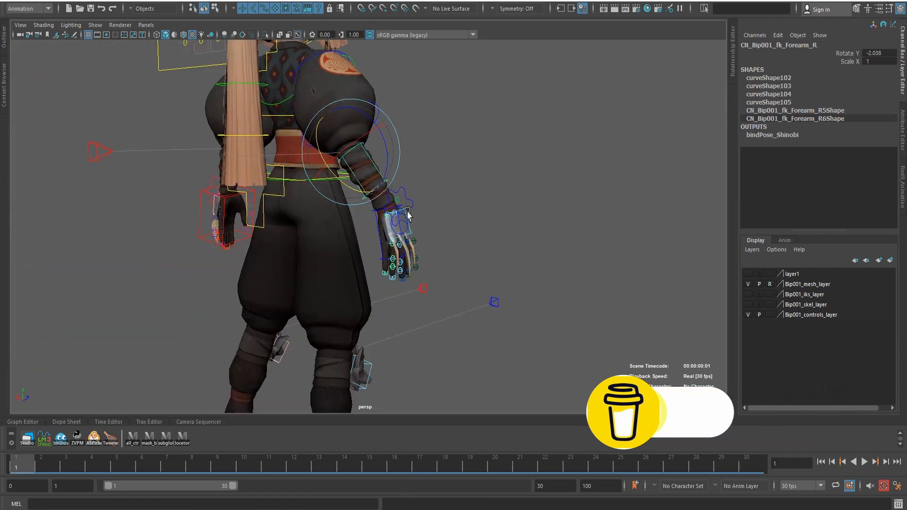
Set the Global Scale of the character's global control to 1.
right_click_drag(531, 249, 485, 235, "alt")
left_click_drag(376, 399, 409, 332, "alt")
double_click(872, 102)
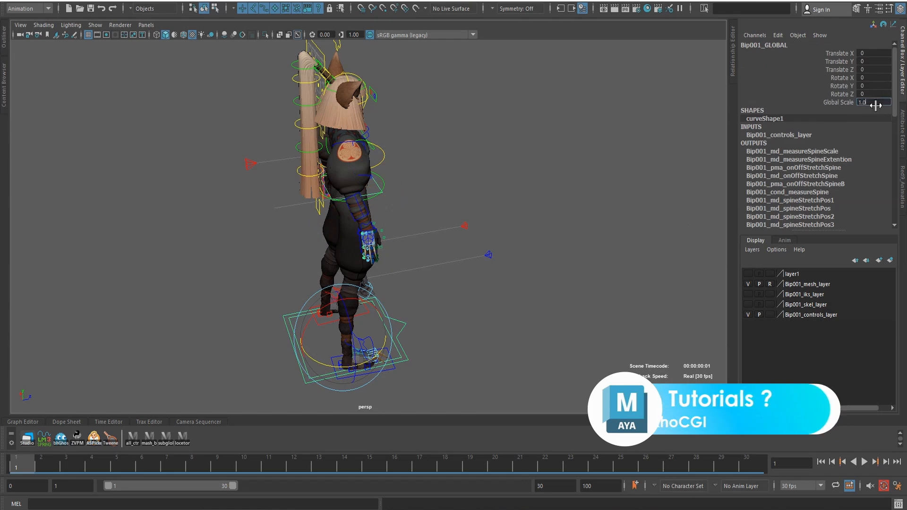
key("Return")
scroll(334, 154, "down", 2)
middle_click_drag(480, 139, 423, 196, "alt")
scroll(423, 195, "up", 5)
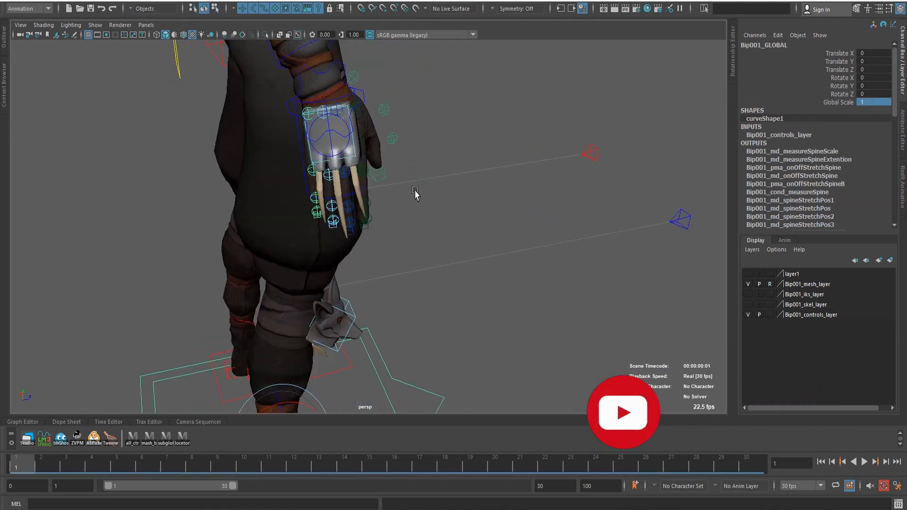
Test-rotate the outer circle on the right claw guard about its Y and Z axes at the enlarged scale.
left_click(355, 146)
left_click_drag(326, 160, 415, 170, "alt")
middle_click_drag(503, 130, 435, 165, "alt")
left_click_drag(435, 166, 392, 97, "alt")
mouse_move(404, 141)
left_mouse_down()
mouse_move(390, 139)
mouse_move(401, 135)
left_mouse_up()
key("ctrl+z")
left_click_drag(434, 80, 450, 92)
left_click_drag(454, 102, 384, 125, "alt")
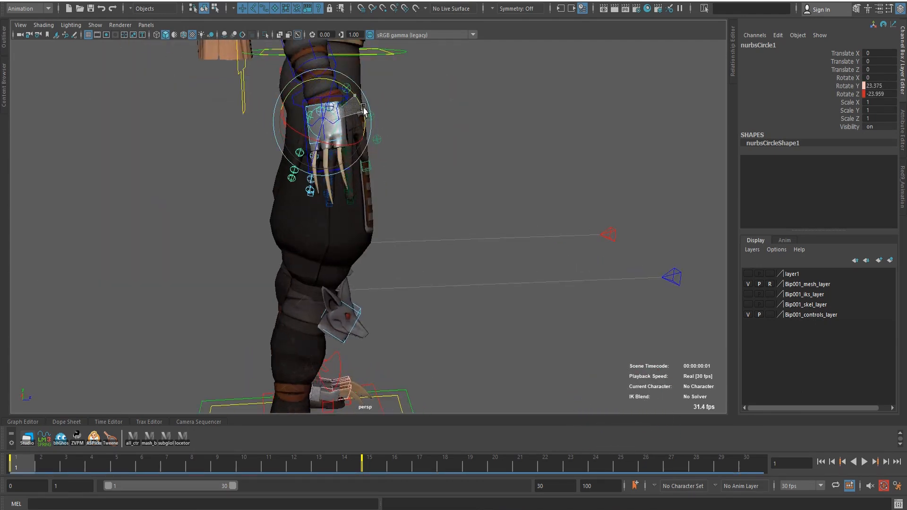
Undo the claw guard circle's test rotations and the character's Global Scale change.
scroll(468, 164, "down", 4)
left_click_drag(414, 229, 466, 203, "alt")
key("ctrl+z")
key("ctrl+z")
key("ctrl+z")
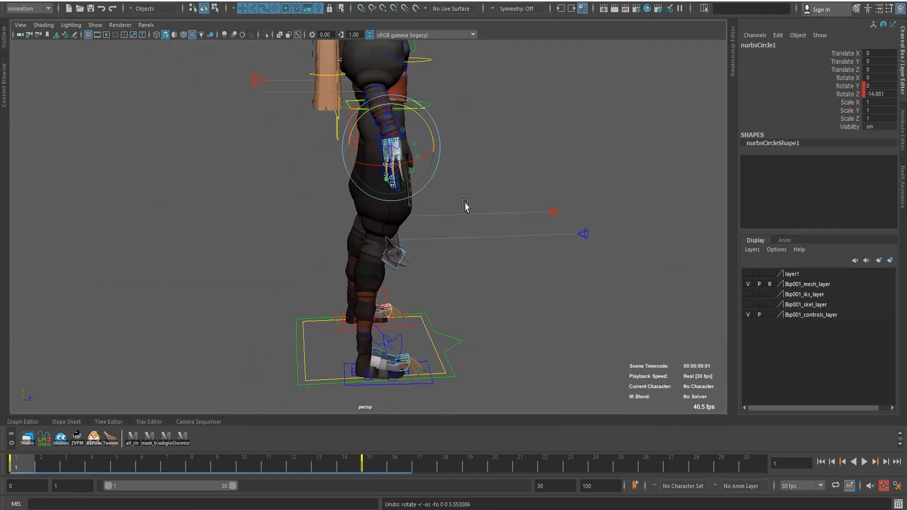
key("ctrl+z")
left_click_drag(361, 240, 393, 268, "alt")
key("ctrl+z")
scroll(420, 242, "down", 2)
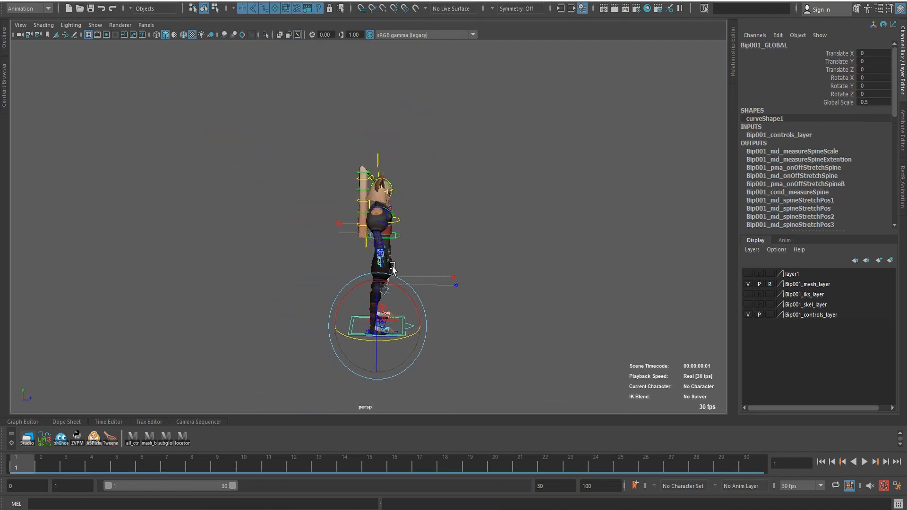